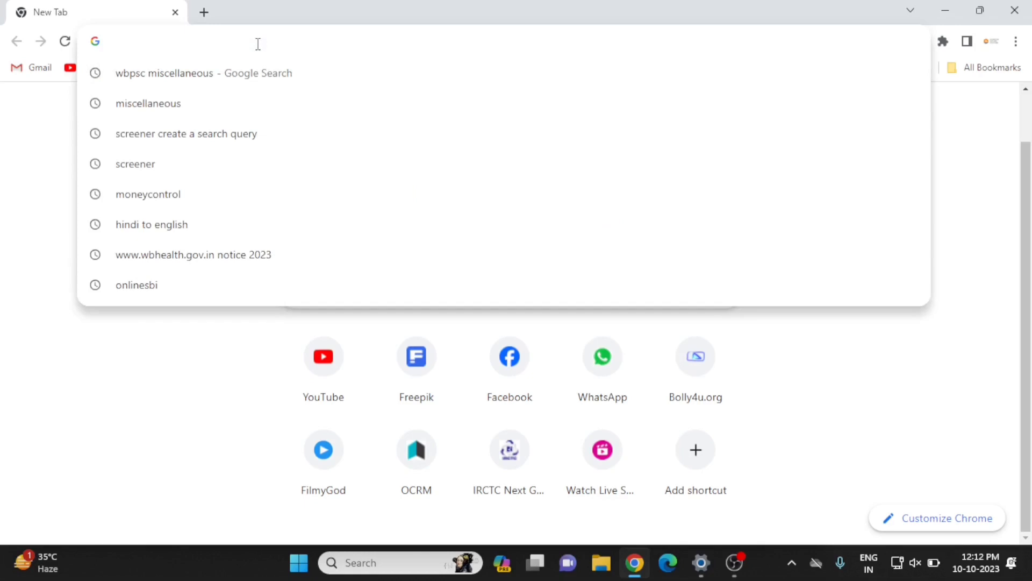
Load wbpsc.gov.in and open its APPLY ONLINE portal in a new tab.
{"action": "type", "text": "wbpsc.gov.in"}
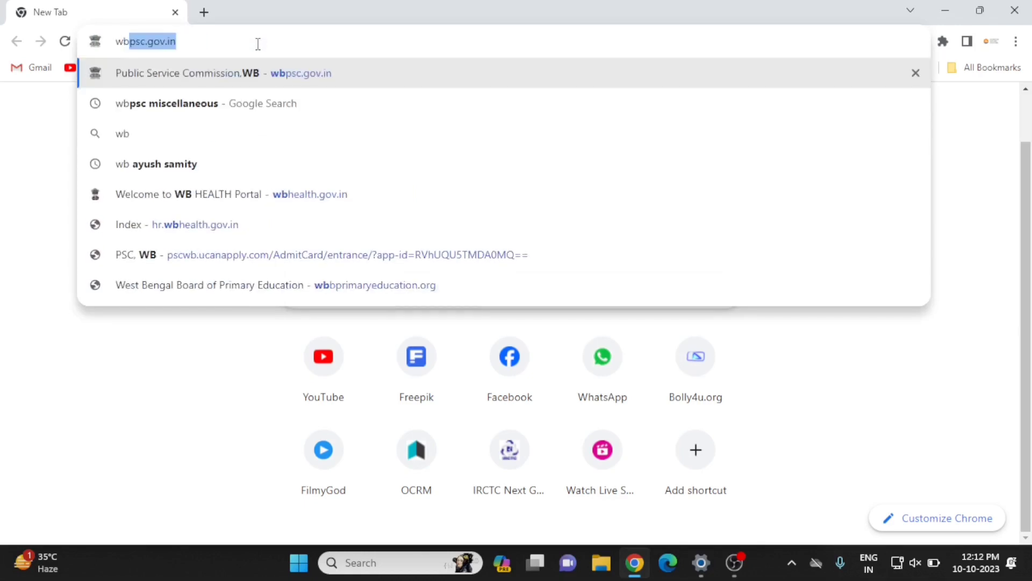
{"action": "key", "text": "Return"}
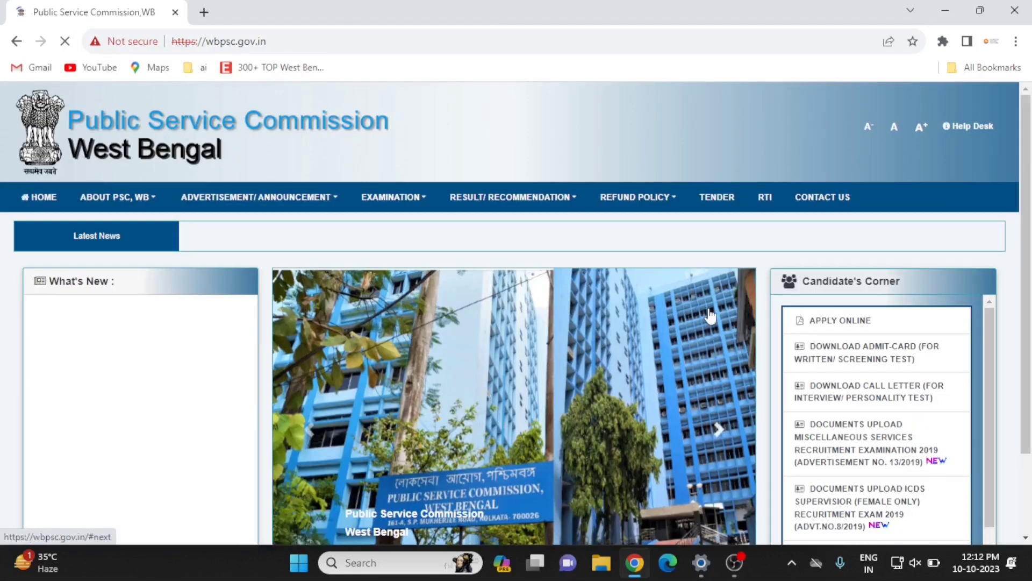
{"action": "left_click", "coordinate": [848, 323]}
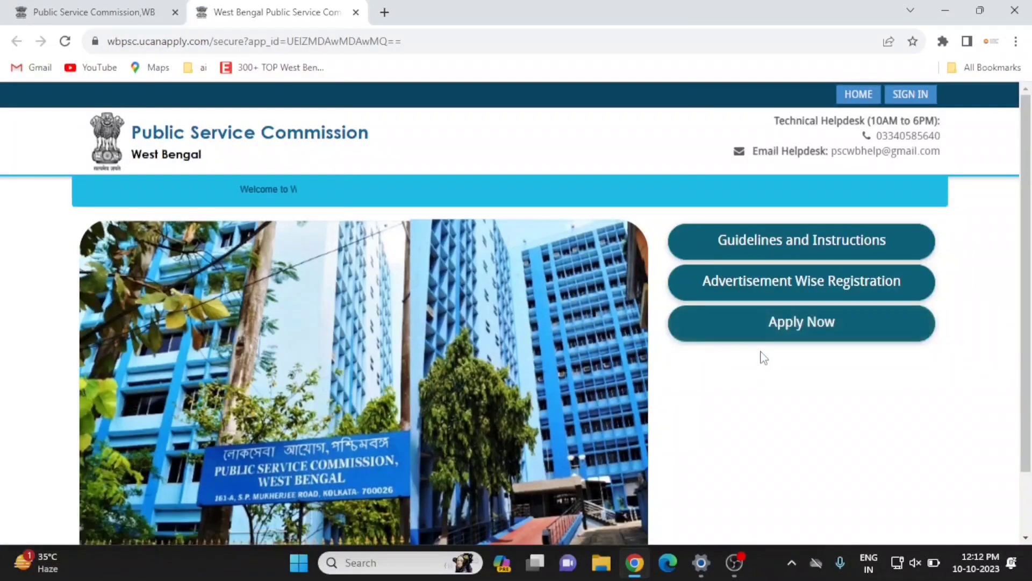
Apply for the 11/2023 Miscellaneous Services advertisement and choose new registration in the Sign In box.
{"action": "left_click", "coordinate": [823, 325]}
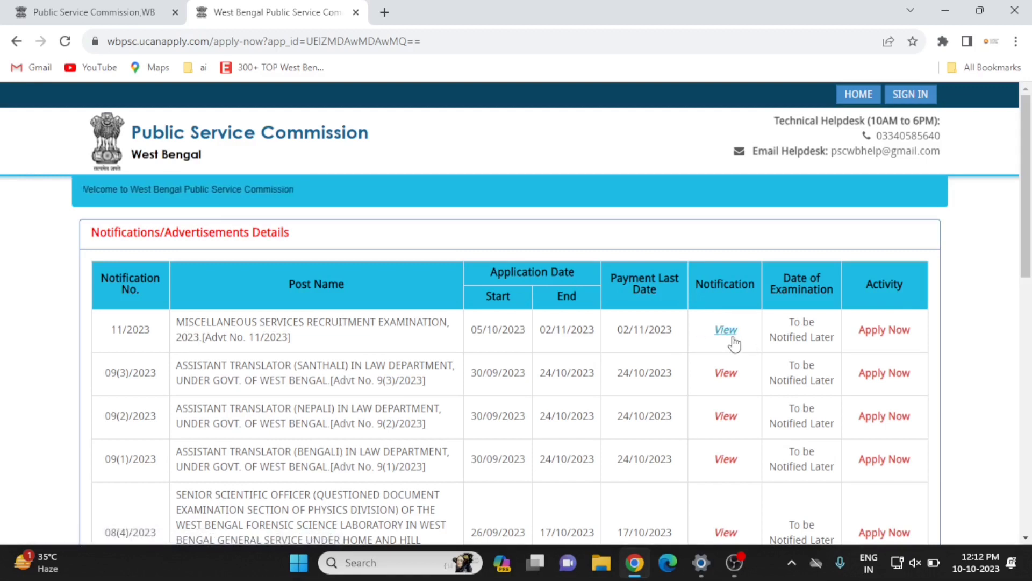
{"action": "left_click", "coordinate": [893, 332]}
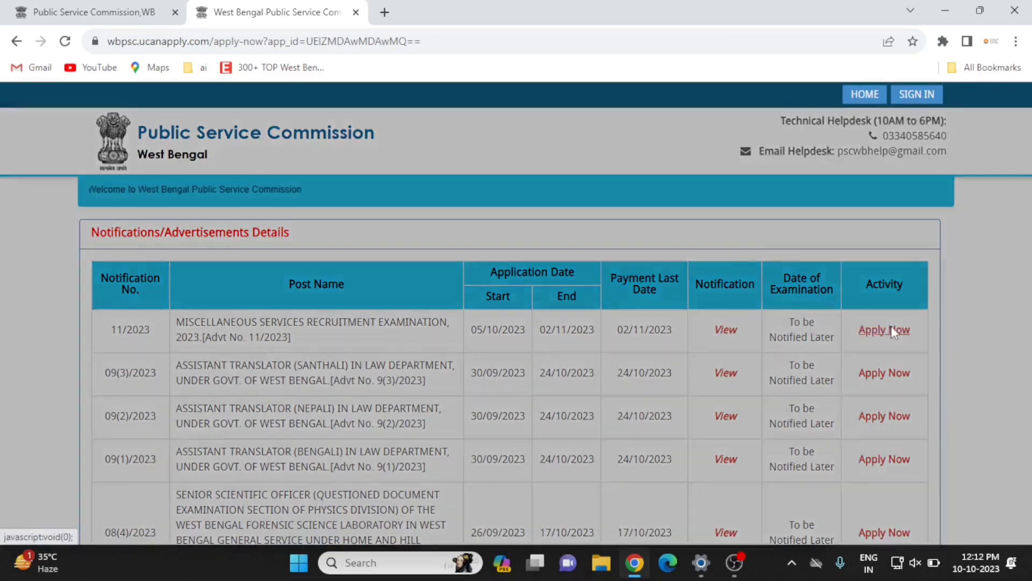
{"action": "left_click", "coordinate": [371, 241]}
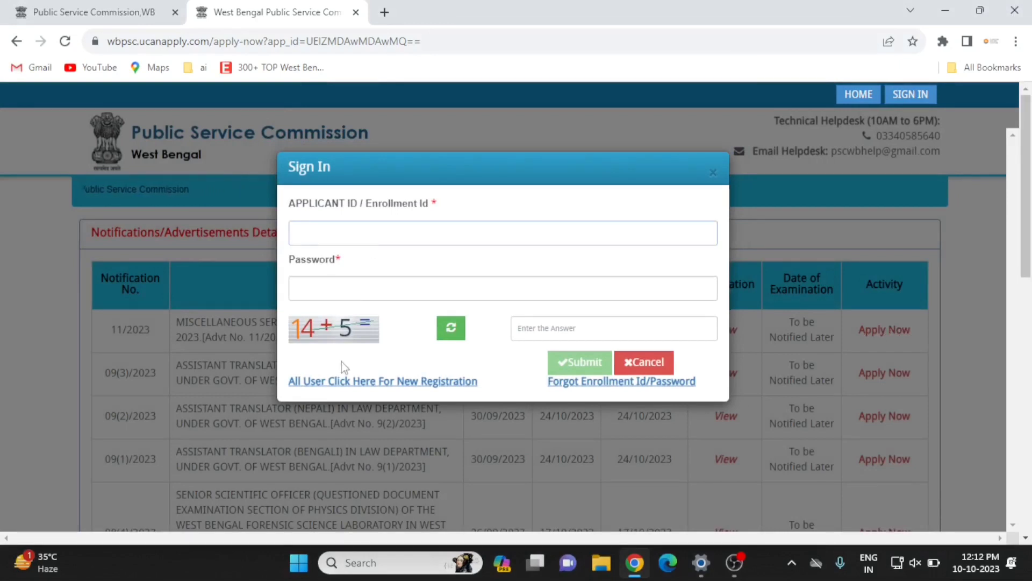
{"action": "left_click", "coordinate": [328, 243]}
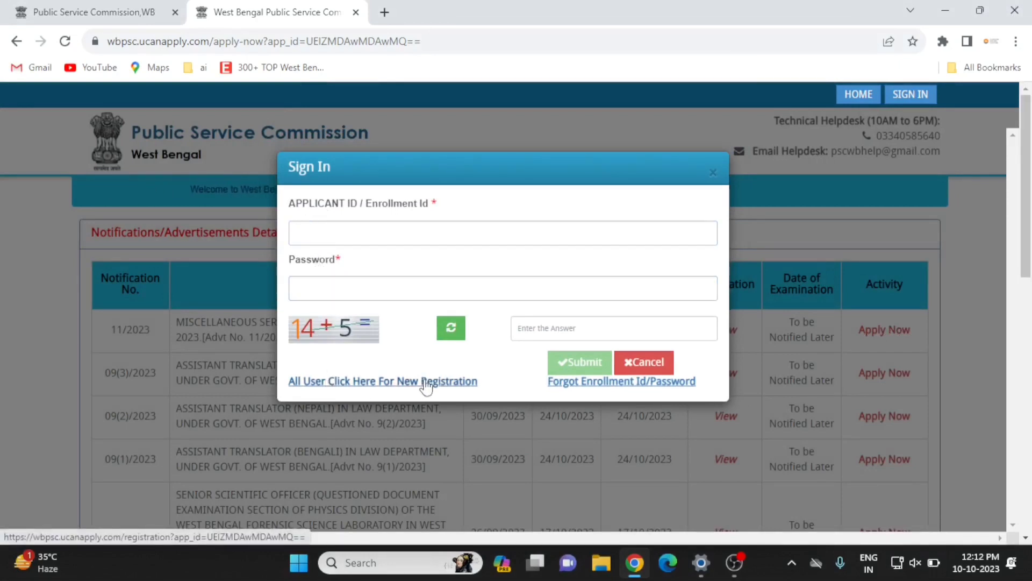
{"action": "left_click", "coordinate": [374, 383]}
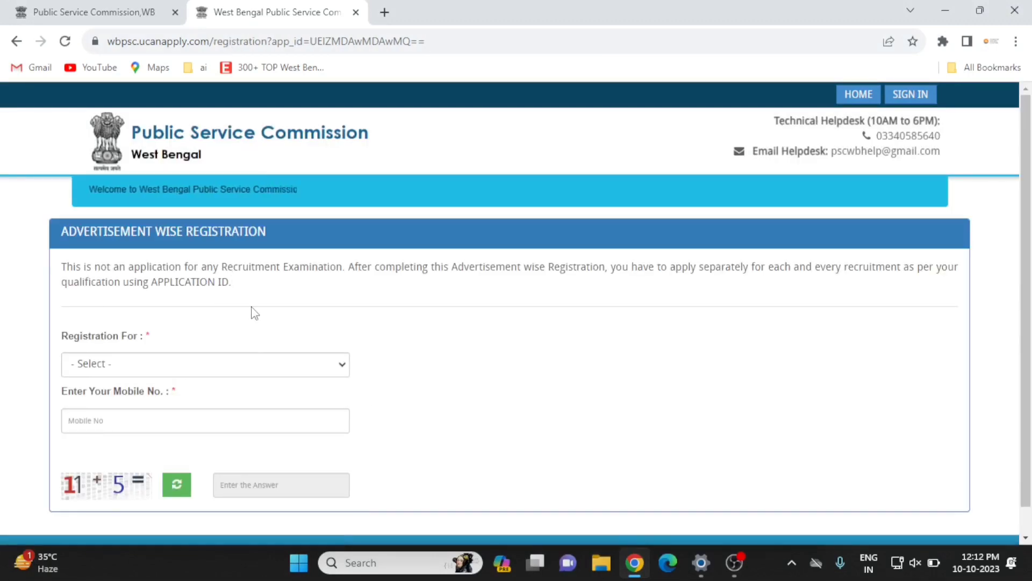
Register for Advt No. 11/2023 with the mobile number pasted in and captcha answer 16.
{"action": "scroll", "coordinate": [240, 329], "scroll_direction": "down", "scroll_amount": 1}
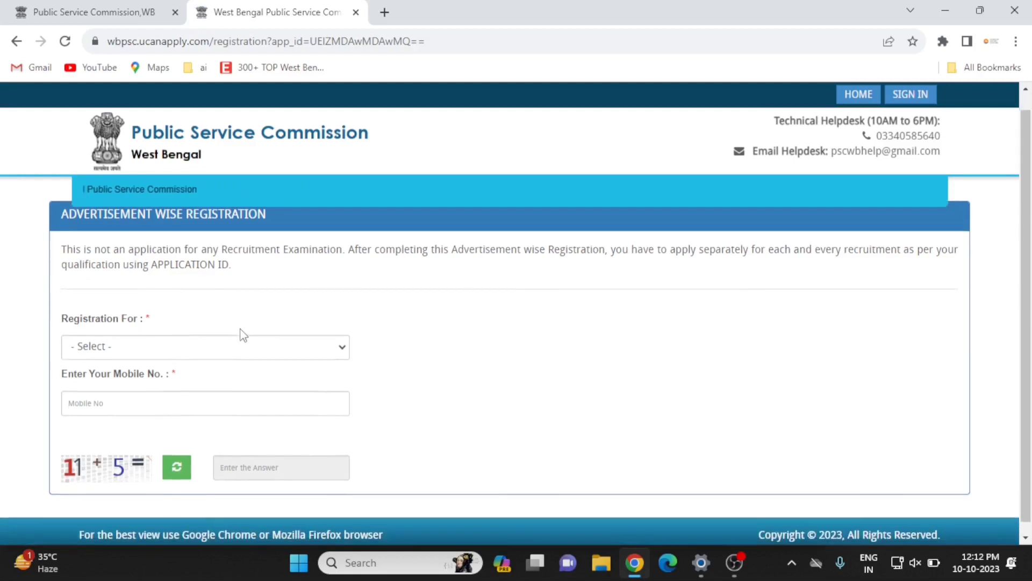
{"action": "scroll", "coordinate": [240, 330], "scroll_direction": "up", "scroll_amount": 1}
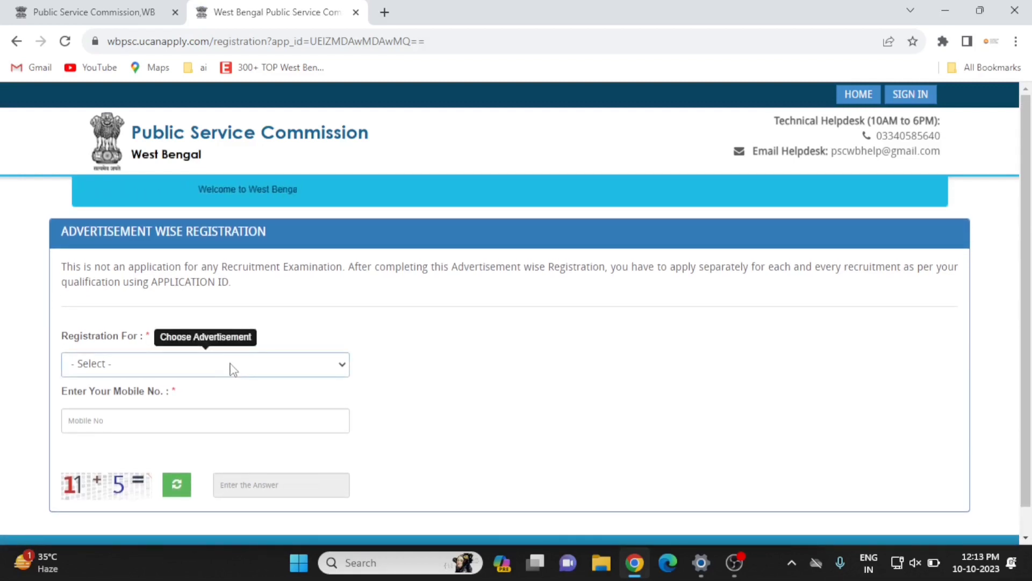
{"action": "left_click", "coordinate": [156, 370]}
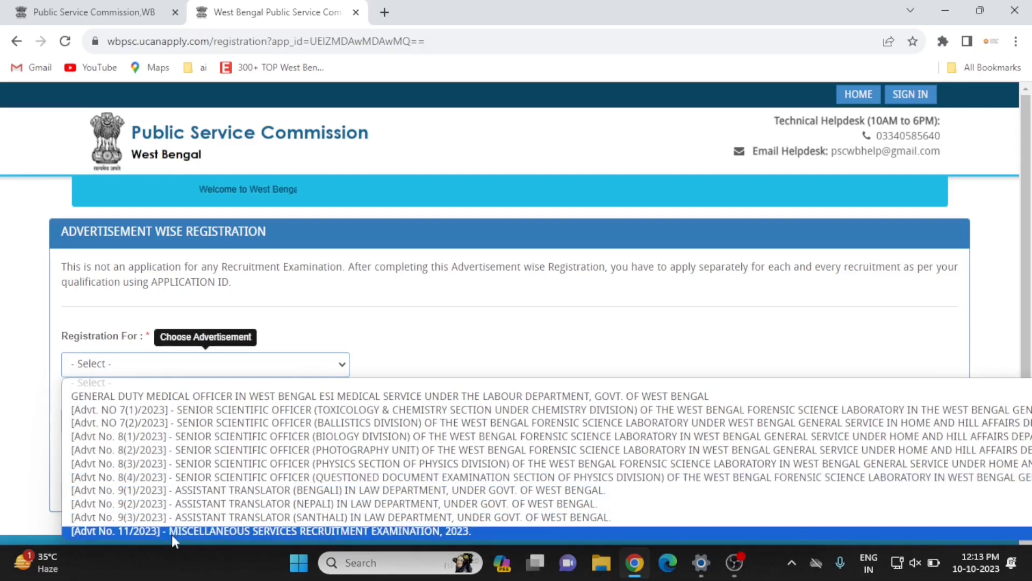
{"action": "left_click", "coordinate": [230, 531]}
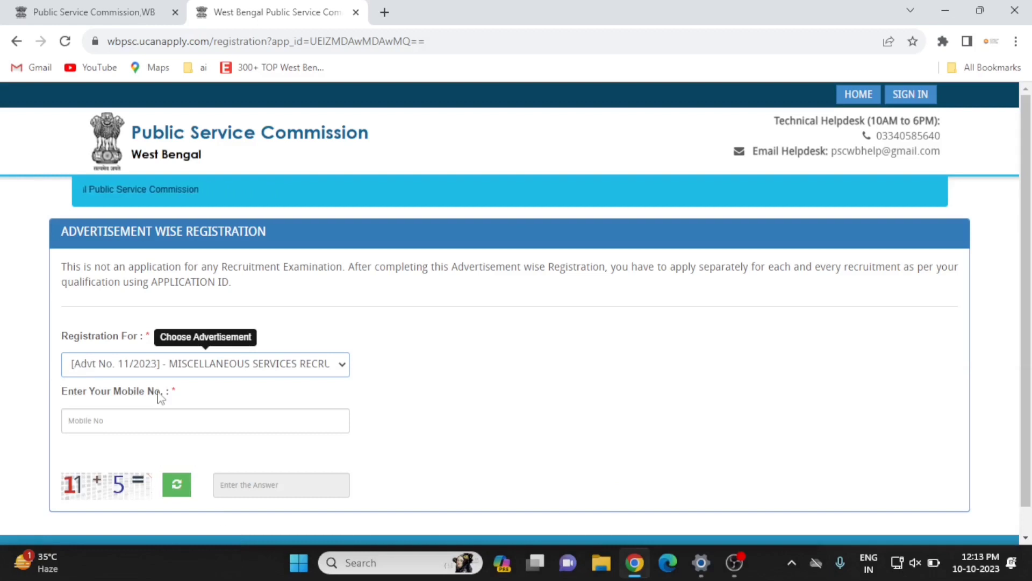
{"action": "left_click", "coordinate": [115, 419]}
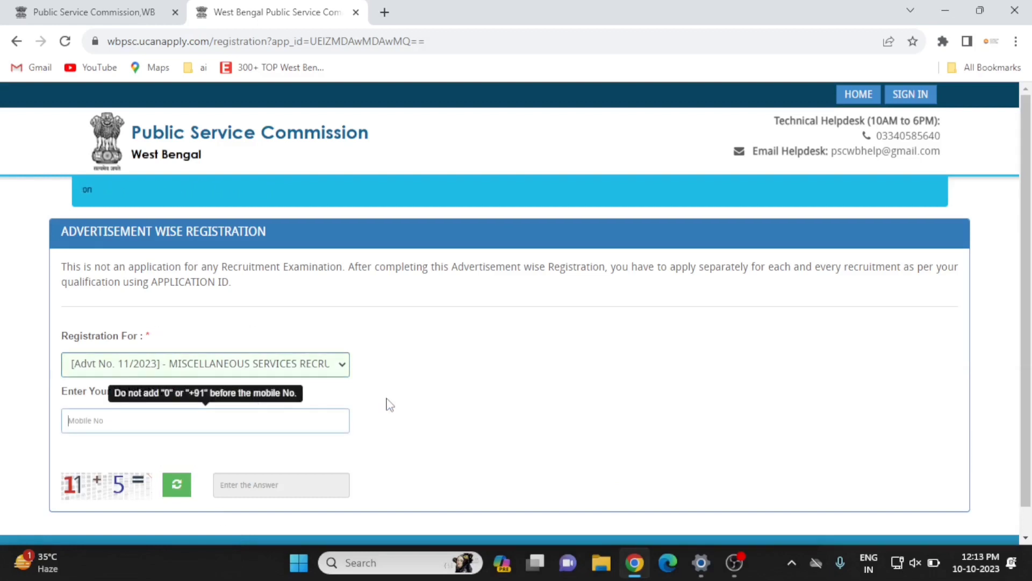
{"action": "key", "text": "ctrl+v"}
{"action": "left_click", "coordinate": [242, 483]}
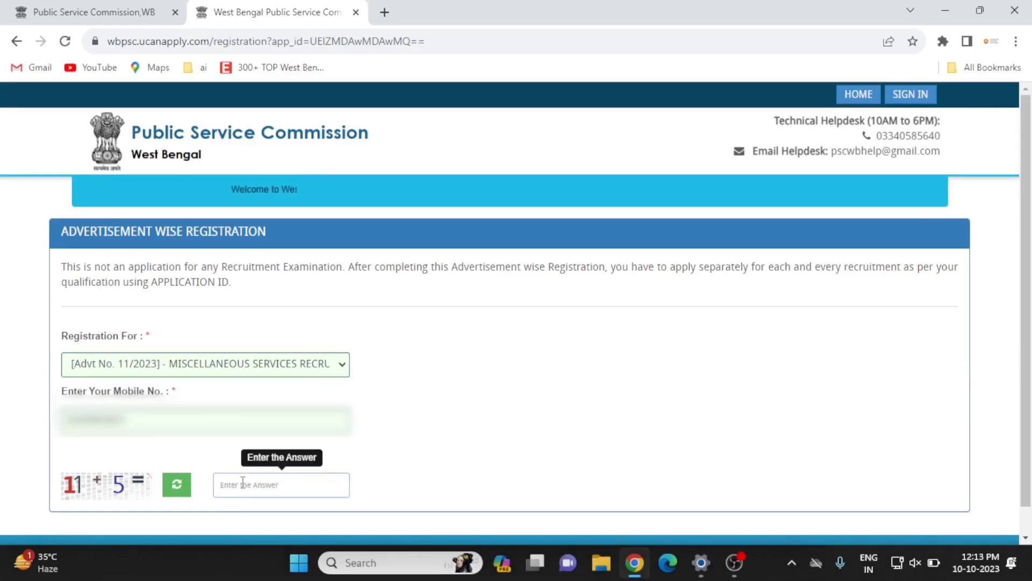
{"action": "type", "text": "16"}
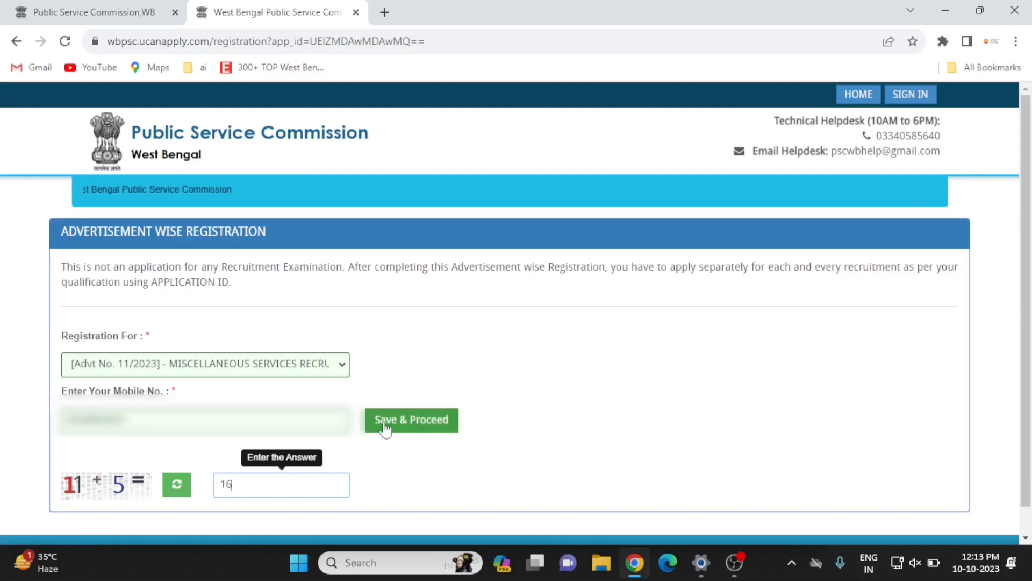
Save the mobile number and review the password and confirm-mobile fields in Login Details.
{"action": "left_click", "coordinate": [408, 426]}
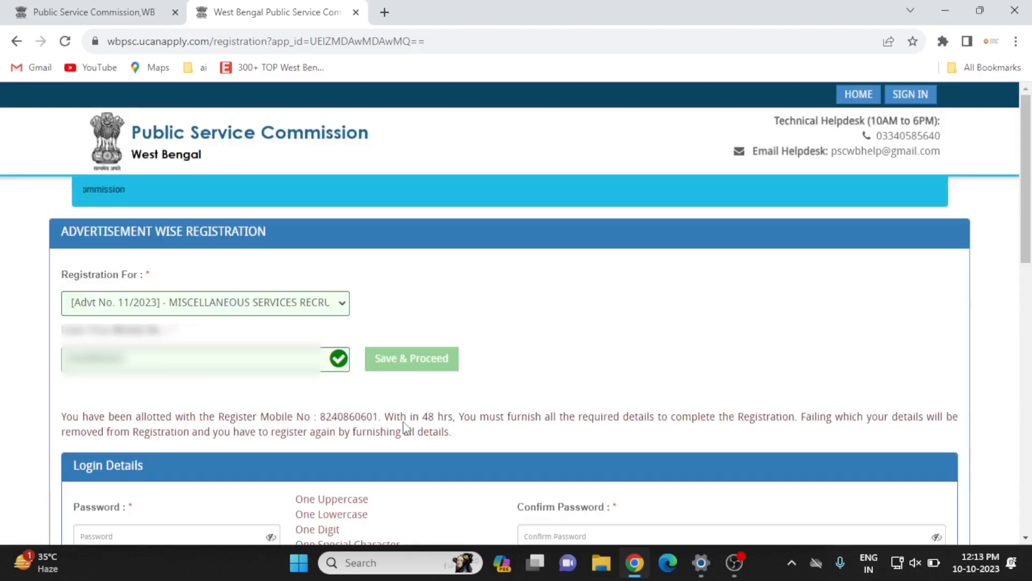
{"action": "scroll", "coordinate": [276, 414], "scroll_direction": "down", "scroll_amount": 5}
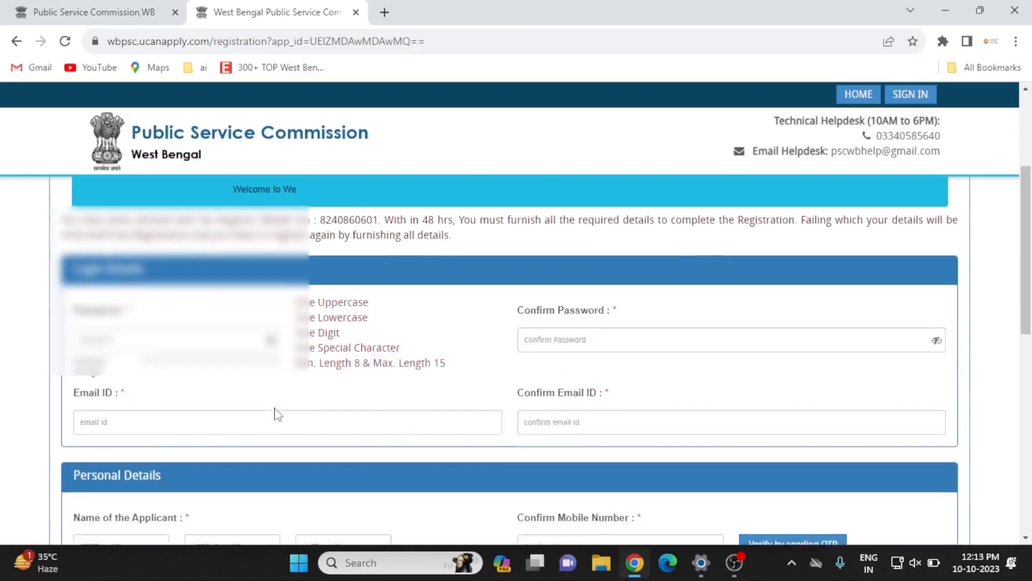
{"action": "scroll", "coordinate": [276, 411], "scroll_direction": "up", "scroll_amount": 1}
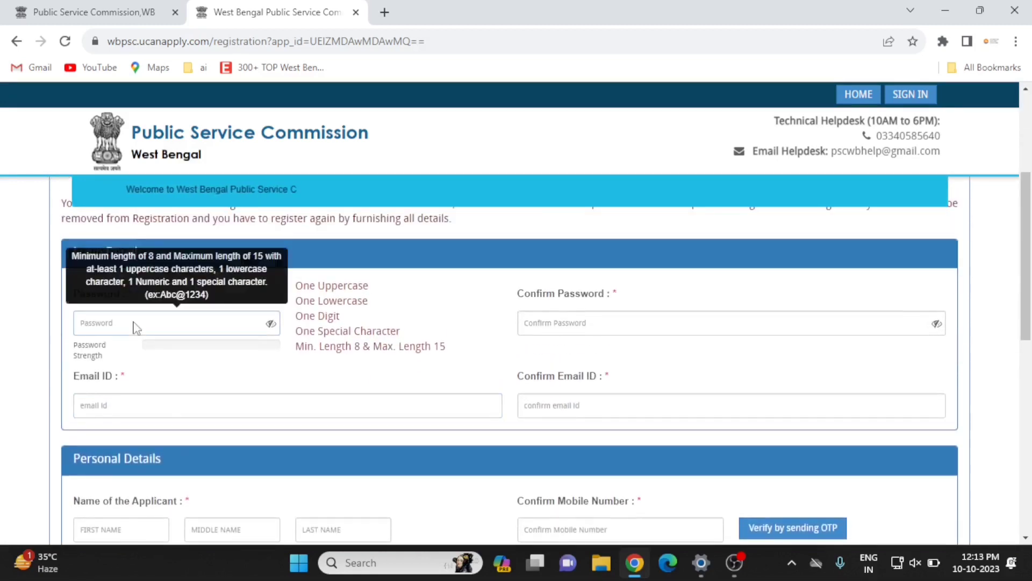
{"action": "left_click", "coordinate": [135, 326]}
{"action": "scroll", "coordinate": [420, 359], "scroll_direction": "down", "scroll_amount": 9}
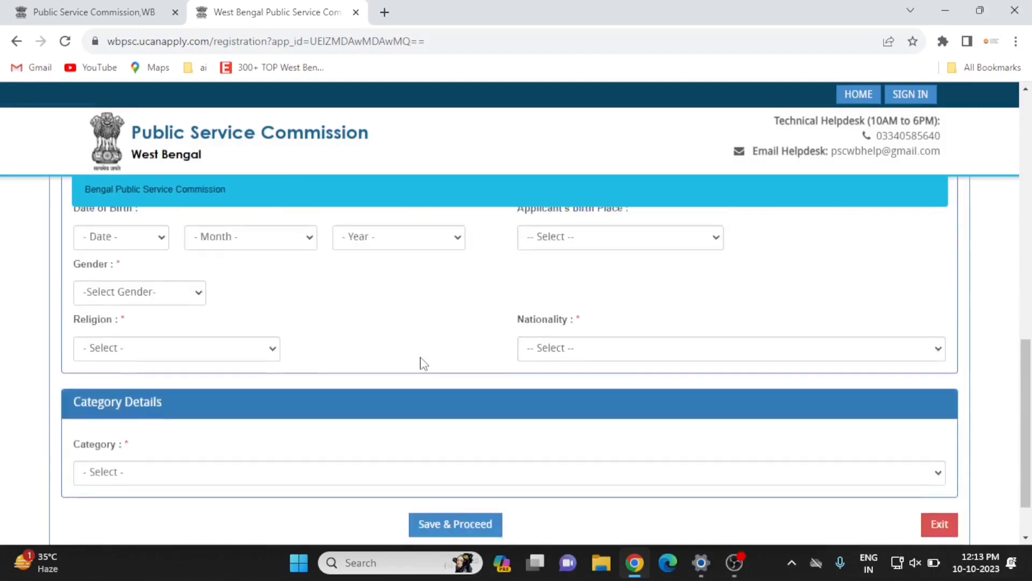
{"action": "scroll", "coordinate": [420, 359], "scroll_direction": "up", "scroll_amount": 5}
{"action": "scroll", "coordinate": [420, 364], "scroll_direction": "down", "scroll_amount": 1}
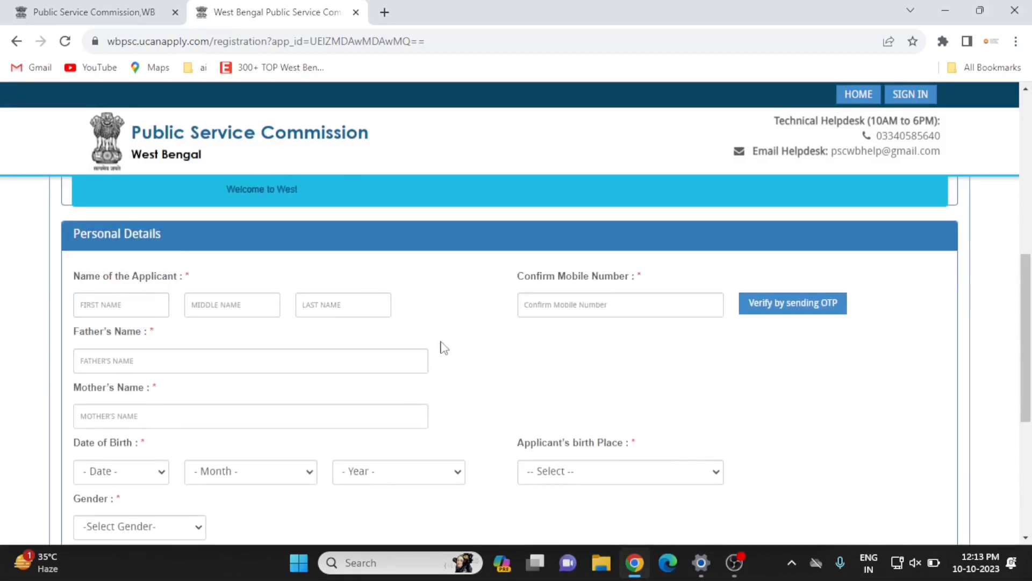
{"action": "left_click", "coordinate": [628, 312]}
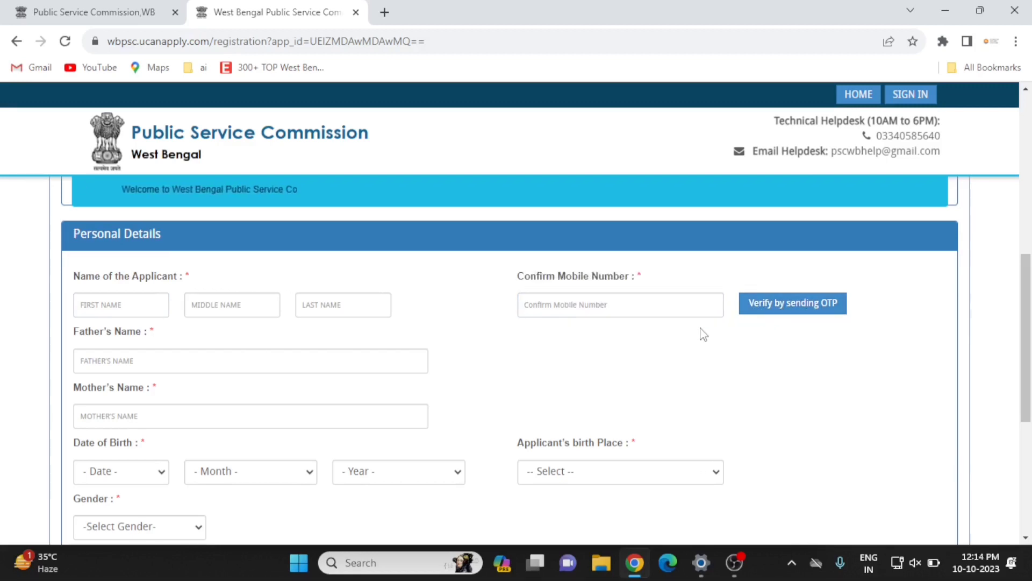
Scroll down to Category Details and inspect the Category dropdown without choosing an option.
{"action": "scroll", "coordinate": [500, 346], "scroll_direction": "down", "scroll_amount": 2}
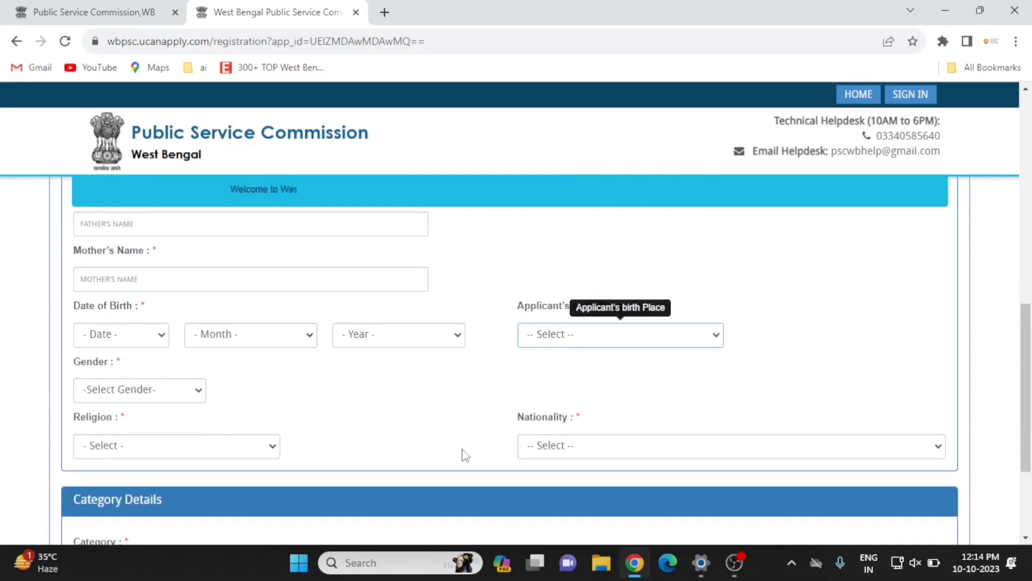
{"action": "scroll", "coordinate": [462, 457], "scroll_direction": "down", "scroll_amount": 1}
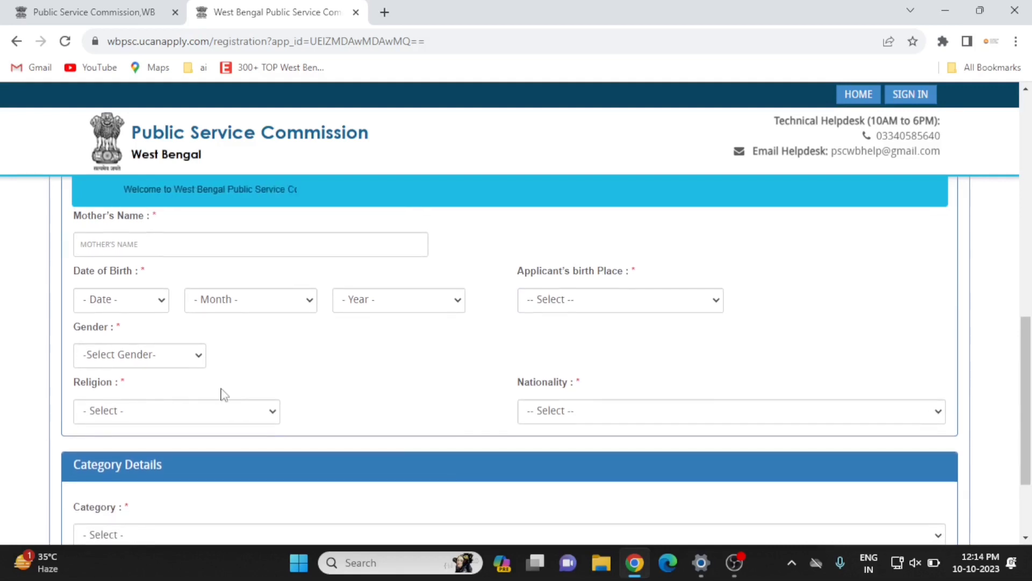
{"action": "scroll", "coordinate": [137, 389], "scroll_direction": "down", "scroll_amount": 3}
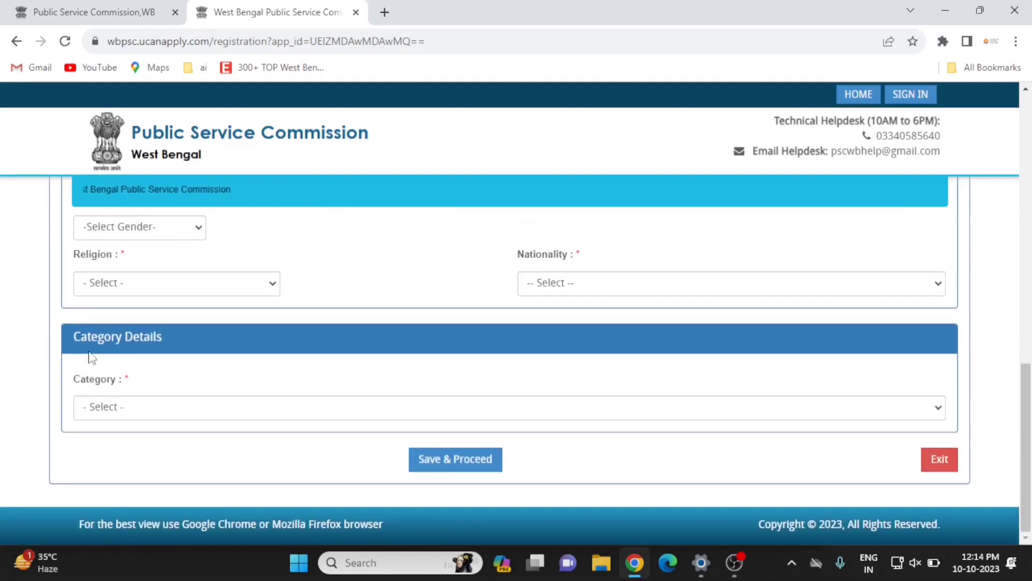
{"action": "left_click", "coordinate": [136, 410]}
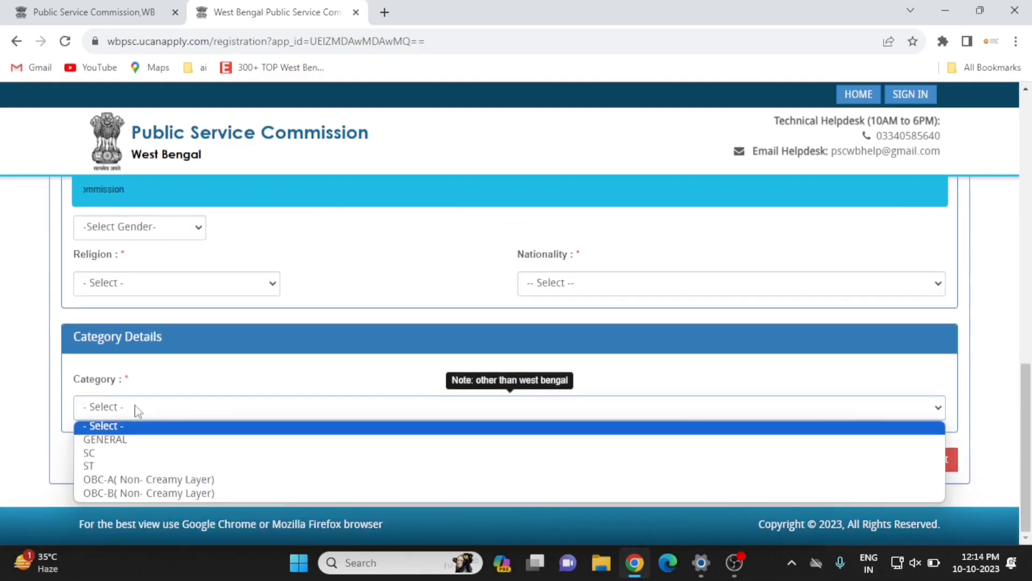
{"action": "left_click", "coordinate": [139, 411]}
{"action": "left_click", "coordinate": [139, 411]}
{"action": "left_click", "coordinate": [139, 411]}
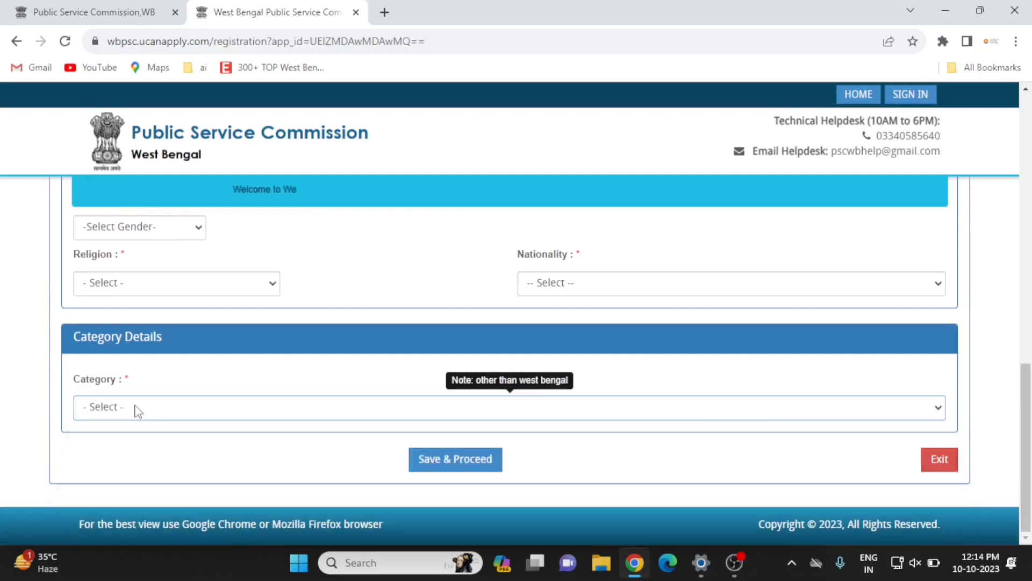
{"action": "scroll", "coordinate": [221, 378], "scroll_direction": "up", "scroll_amount": 15}
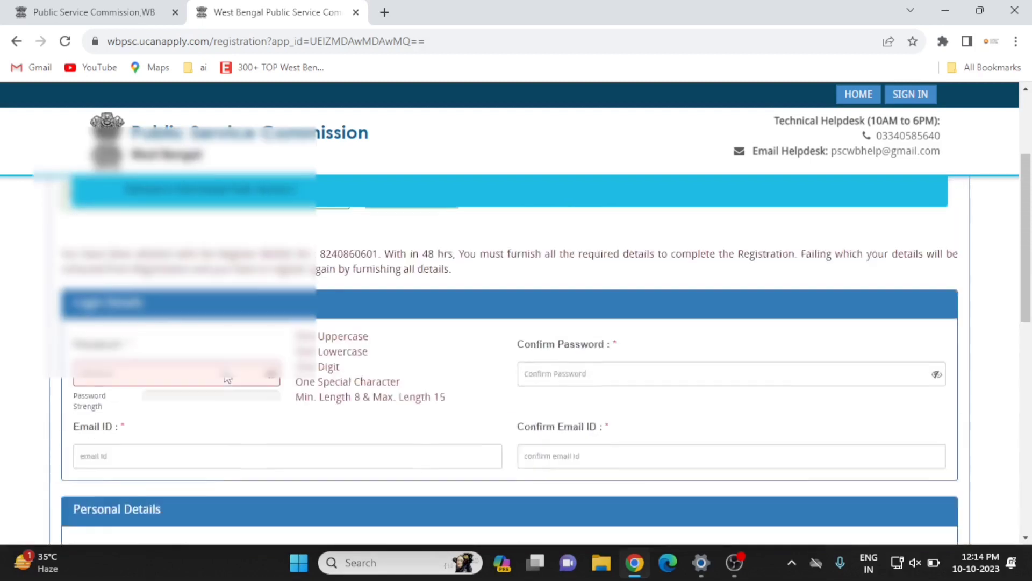
{"action": "scroll", "coordinate": [227, 379], "scroll_direction": "down", "scroll_amount": 5}
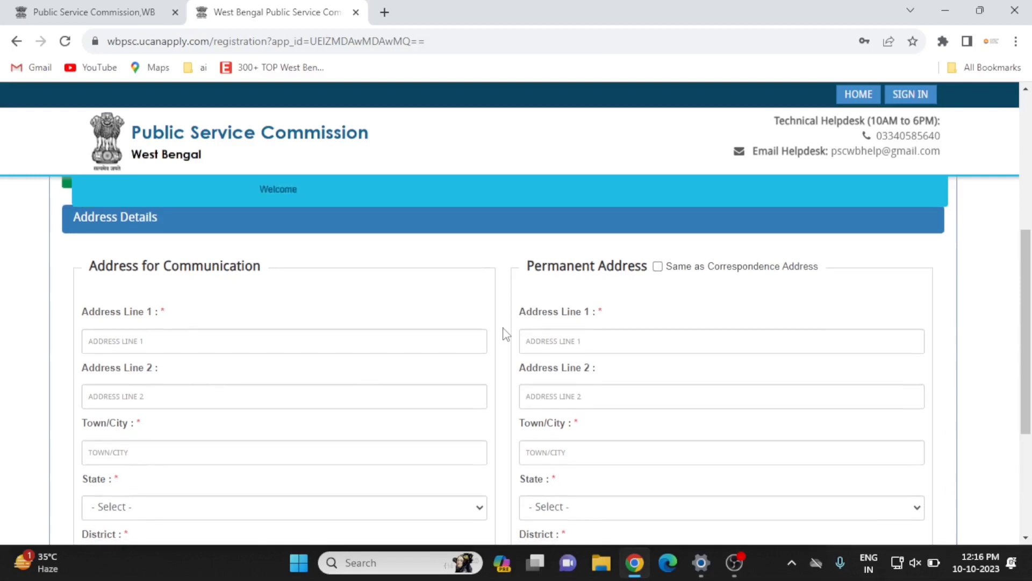
{"action": "scroll", "coordinate": [505, 333], "scroll_direction": "down", "scroll_amount": 5}
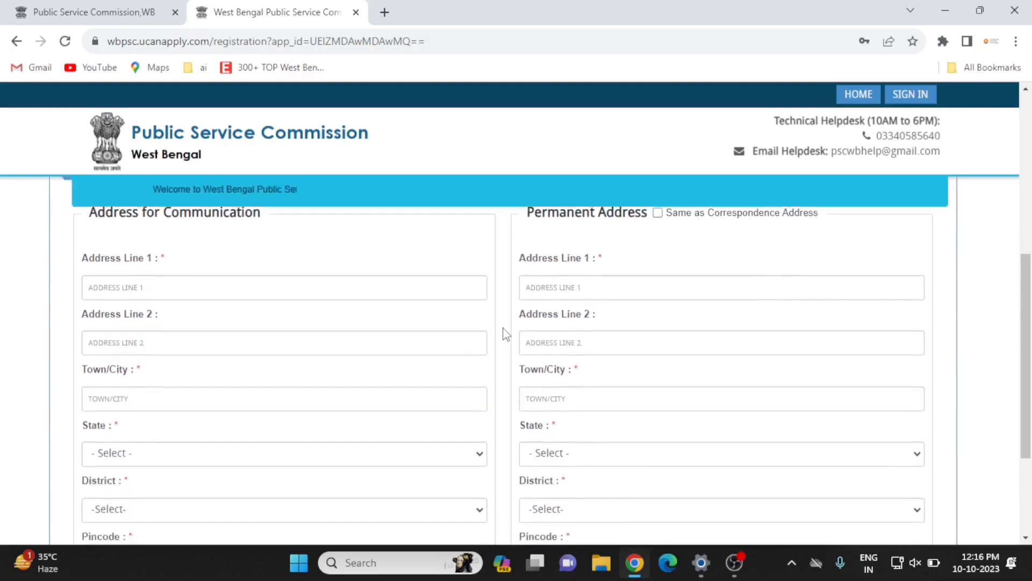
{"action": "scroll", "coordinate": [505, 334], "scroll_direction": "up", "scroll_amount": 1}
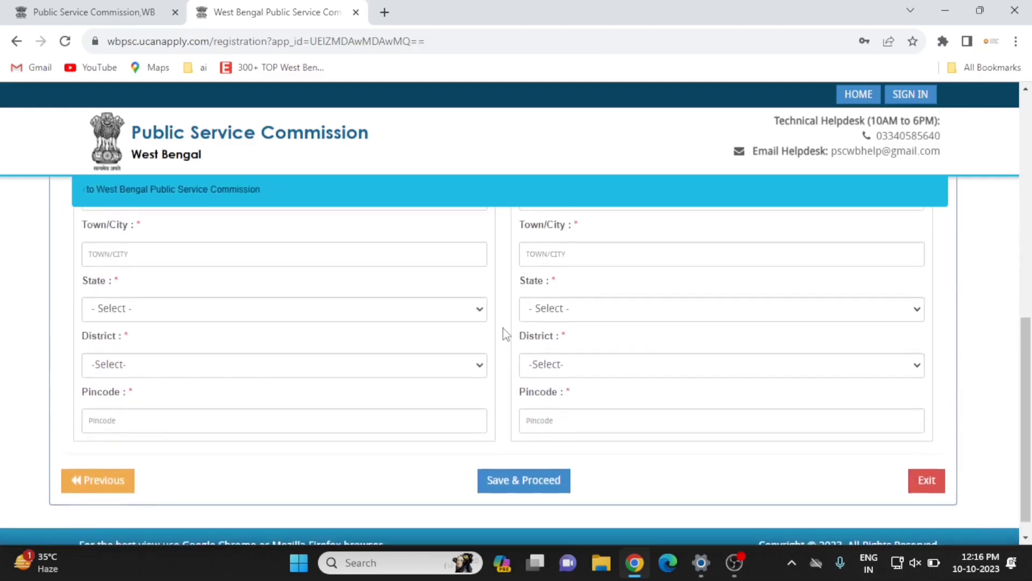
{"action": "scroll", "coordinate": [506, 334], "scroll_direction": "up", "scroll_amount": 1}
{"action": "scroll", "coordinate": [506, 334], "scroll_direction": "down", "scroll_amount": 2}
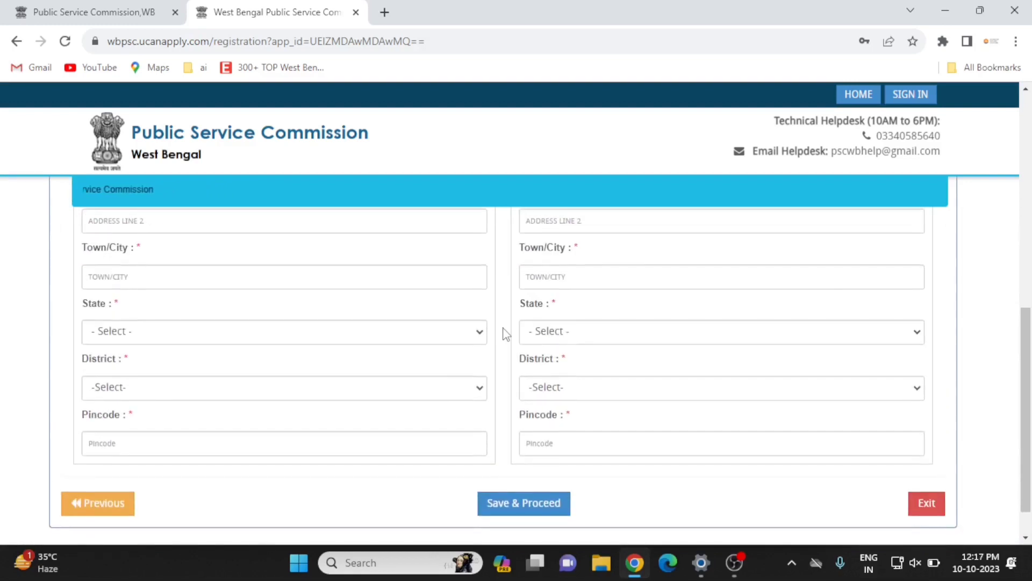
{"action": "scroll", "coordinate": [506, 333], "scroll_direction": "up", "scroll_amount": 3}
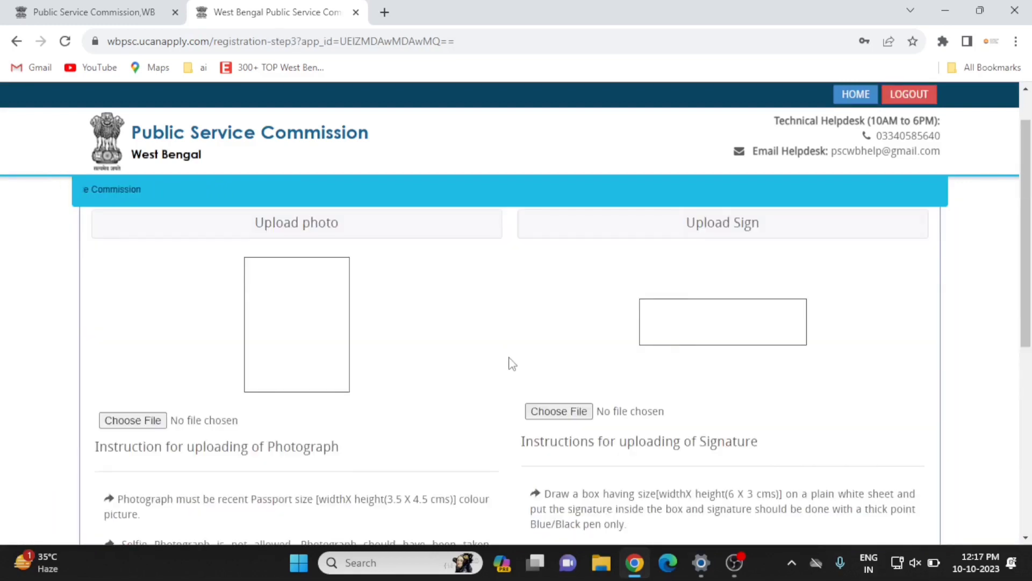
Scroll through the Photo and Sign Upload page to review the photograph and signature instructions.
{"action": "scroll", "coordinate": [512, 364], "scroll_direction": "down", "scroll_amount": 3}
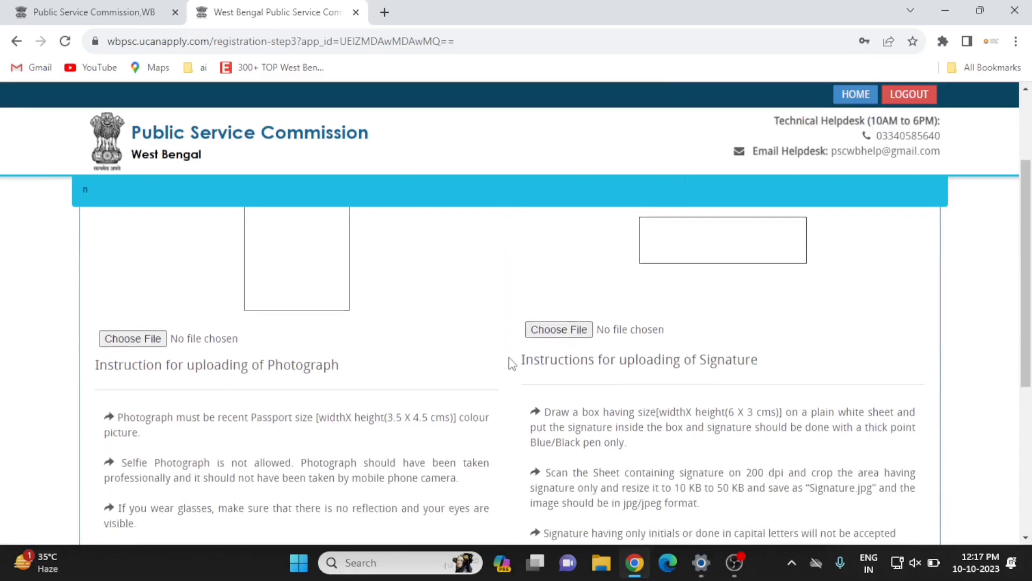
{"action": "scroll", "coordinate": [512, 364], "scroll_direction": "up", "scroll_amount": 4}
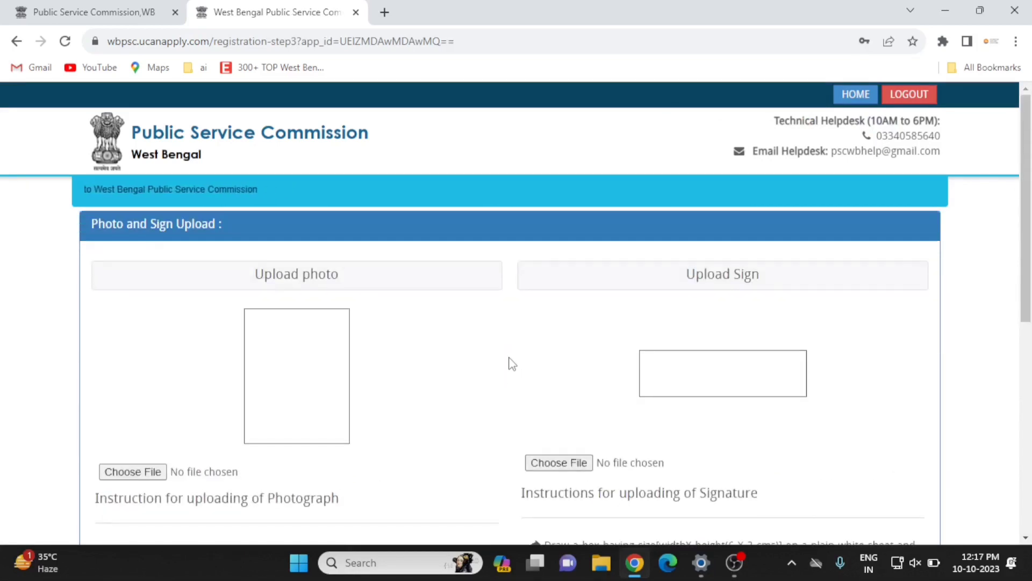
{"action": "scroll", "coordinate": [512, 364], "scroll_direction": "down", "scroll_amount": 8}
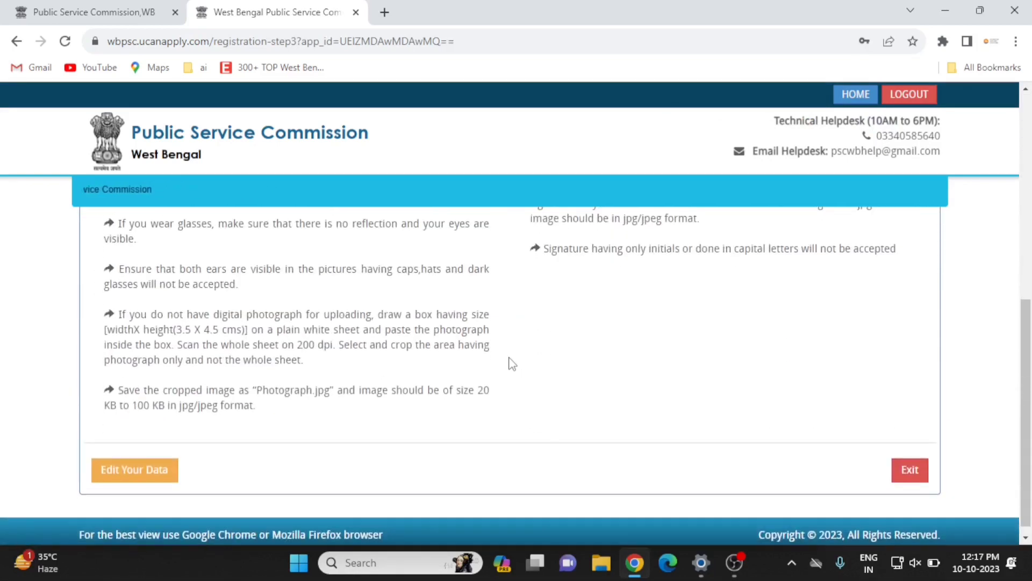
{"action": "scroll", "coordinate": [512, 364], "scroll_direction": "up", "scroll_amount": 8}
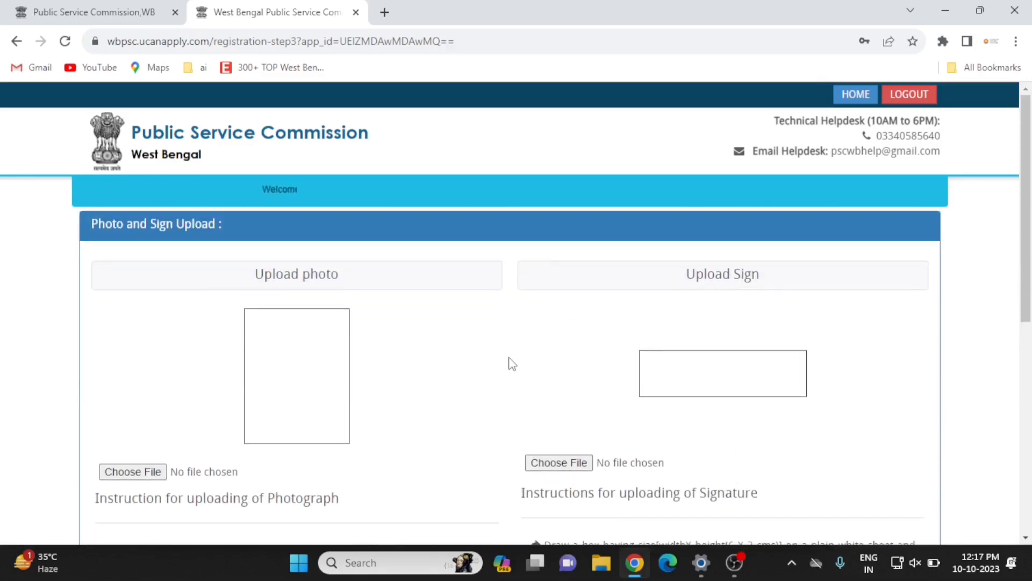
{"action": "scroll", "coordinate": [512, 364], "scroll_direction": "down", "scroll_amount": 5}
{"action": "scroll", "coordinate": [512, 364], "scroll_direction": "down", "scroll_amount": 2}
{"action": "scroll", "coordinate": [512, 364], "scroll_direction": "up", "scroll_amount": 3}
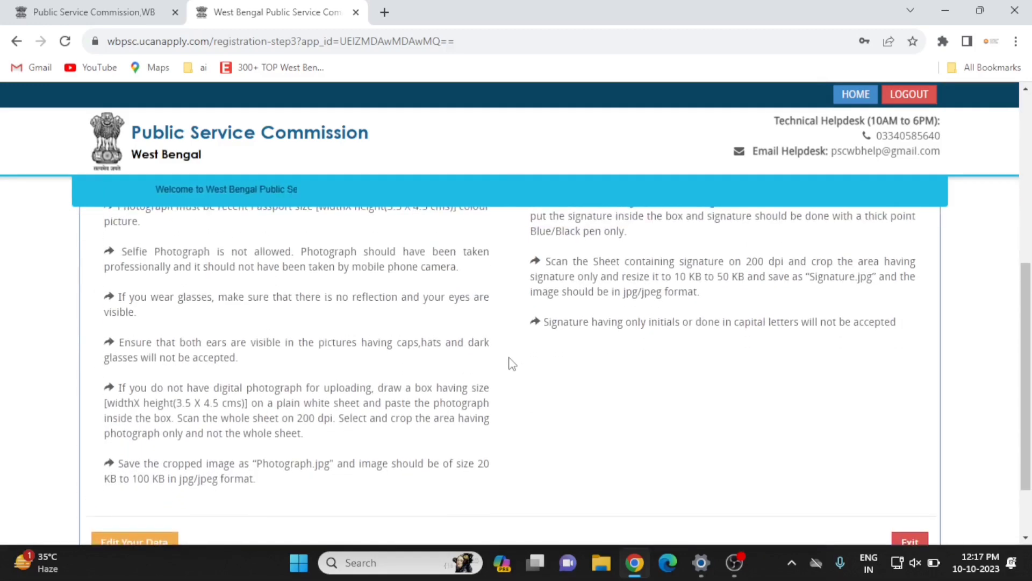
{"action": "scroll", "coordinate": [512, 364], "scroll_direction": "up", "scroll_amount": 3}
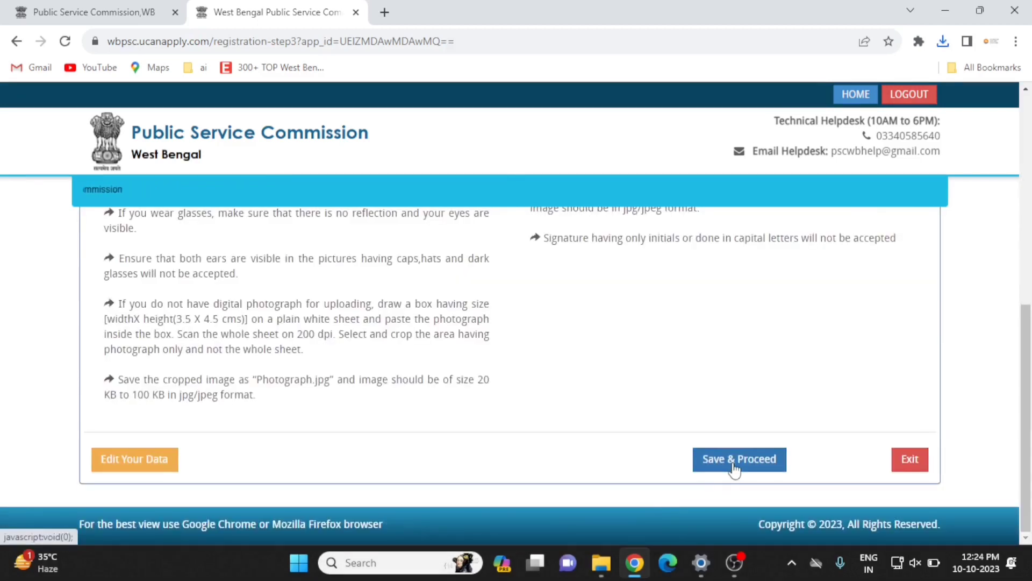
Save the photo and signature step and accept the registration declaration.
{"action": "left_click", "coordinate": [744, 463]}
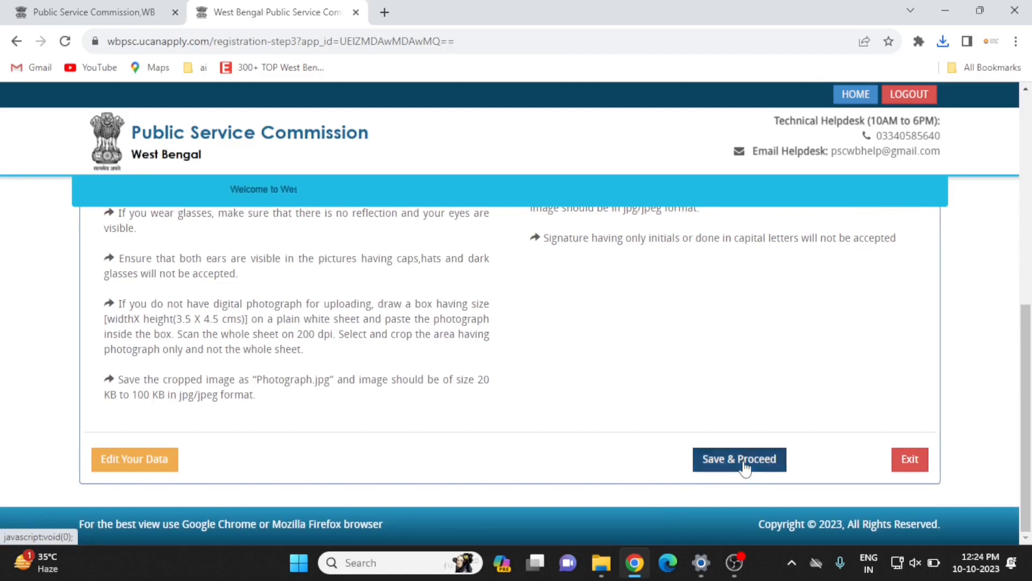
{"action": "scroll", "coordinate": [507, 371], "scroll_direction": "down", "scroll_amount": 5}
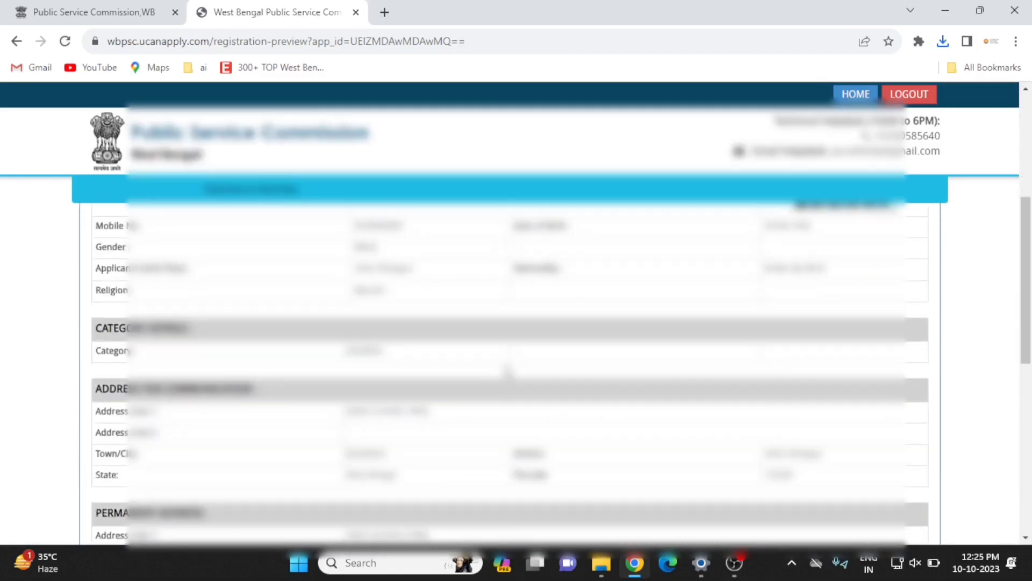
{"action": "scroll", "coordinate": [507, 371], "scroll_direction": "down", "scroll_amount": 10}
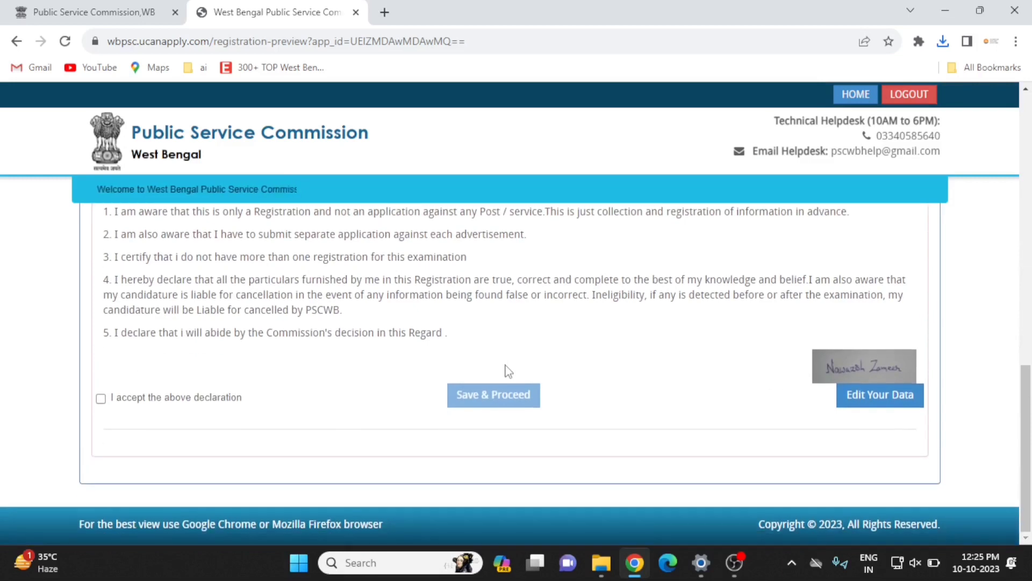
{"action": "left_click", "coordinate": [101, 399]}
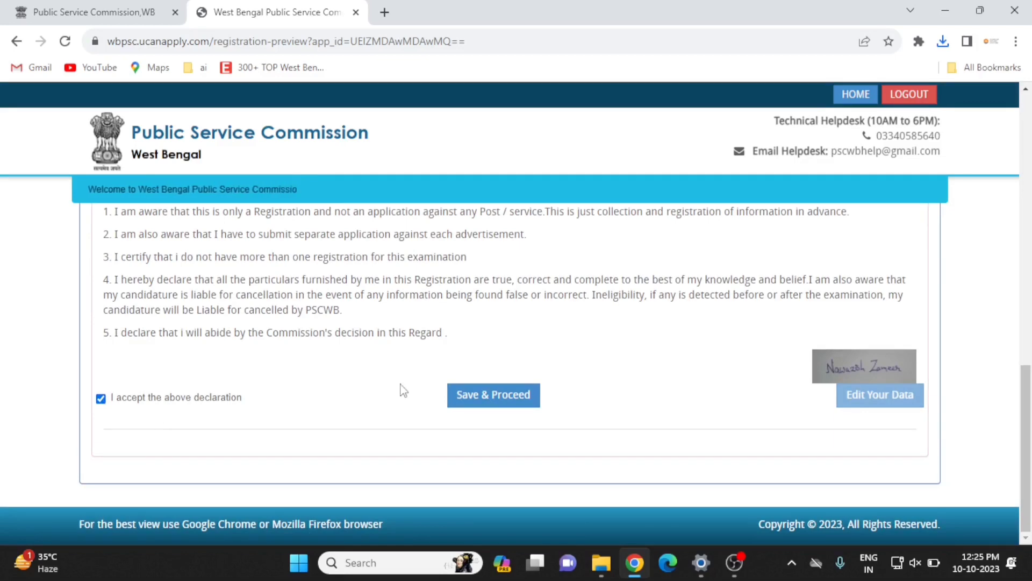
Submit the registration, confirm it as true and correct, and continue to login.
{"action": "scroll", "coordinate": [404, 390], "scroll_direction": "up", "scroll_amount": 15}
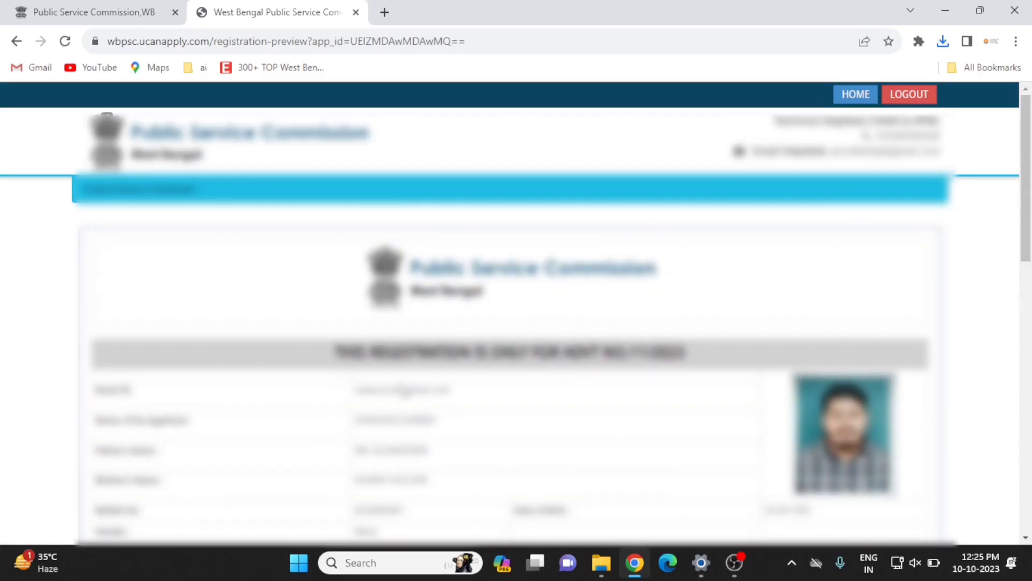
{"action": "scroll", "coordinate": [405, 391], "scroll_direction": "down", "scroll_amount": 3}
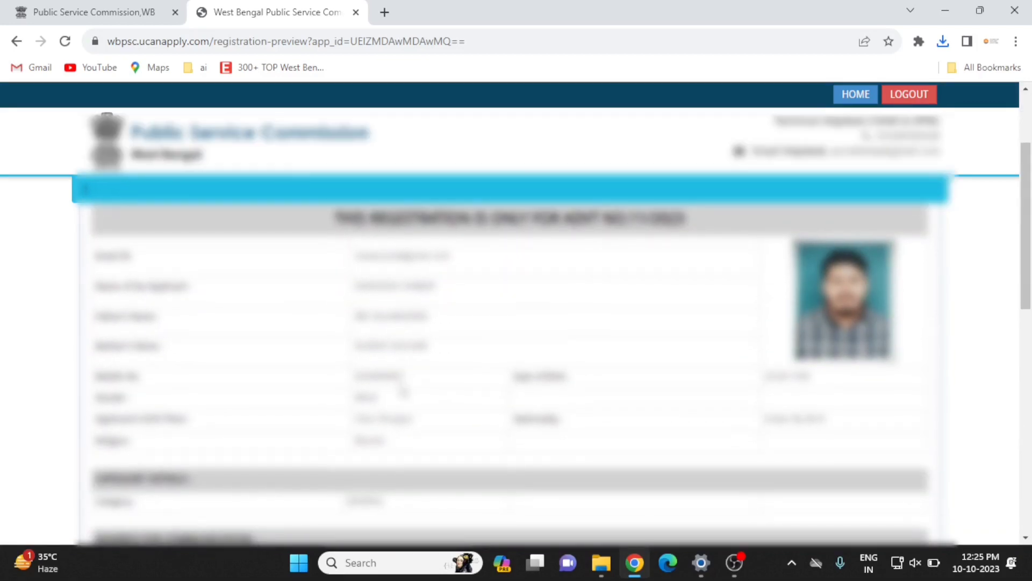
{"action": "scroll", "coordinate": [404, 391], "scroll_direction": "down", "scroll_amount": 10}
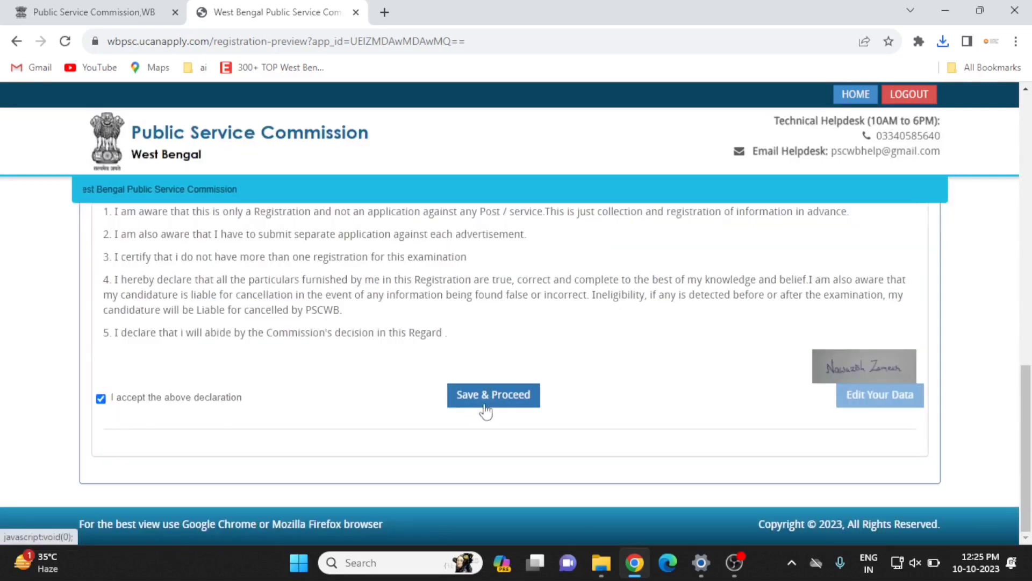
{"action": "left_click", "coordinate": [498, 397]}
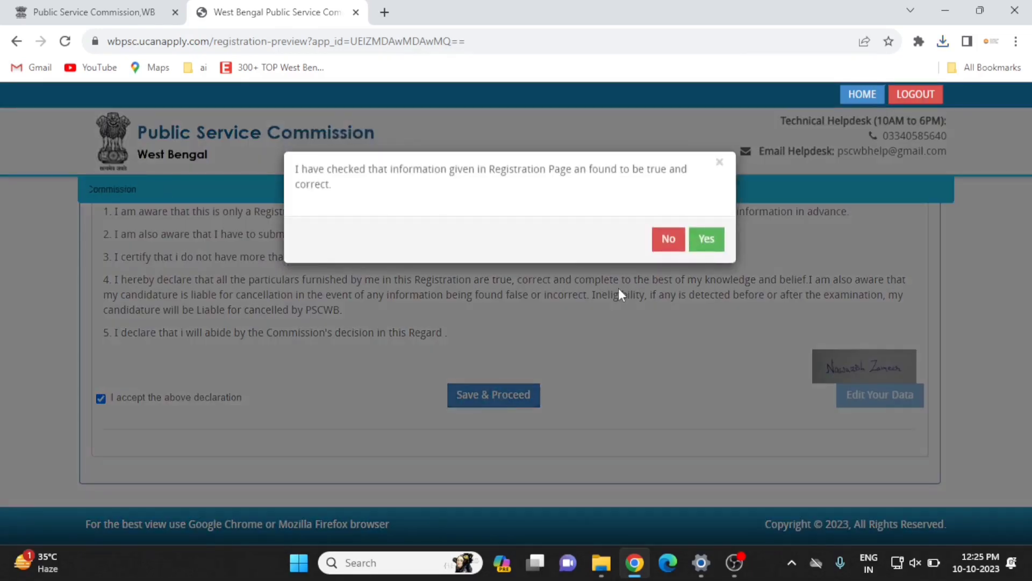
{"action": "left_click", "coordinate": [708, 241]}
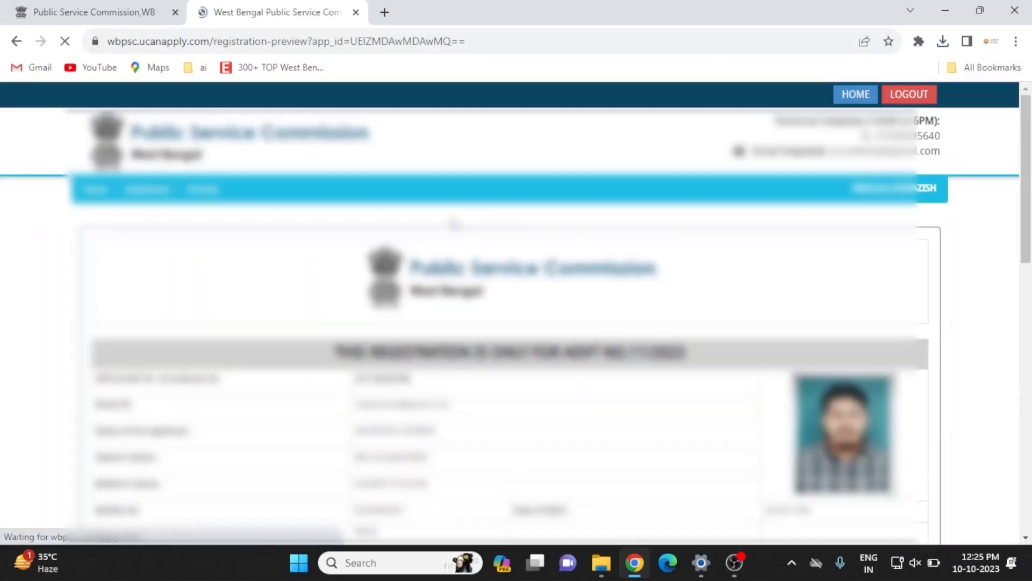
{"action": "scroll", "coordinate": [455, 223], "scroll_direction": "down", "scroll_amount": 15}
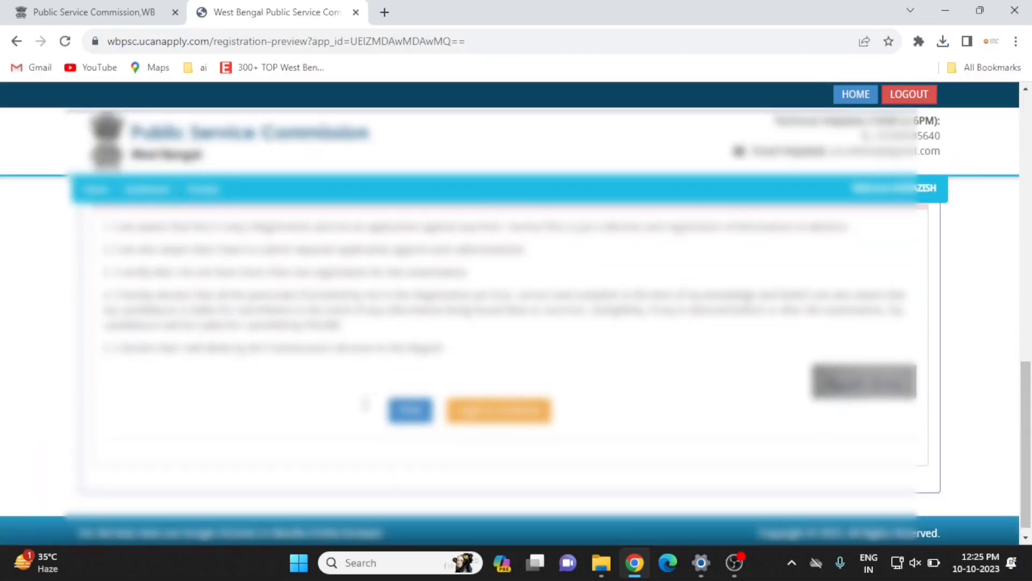
{"action": "left_click", "coordinate": [492, 402]}
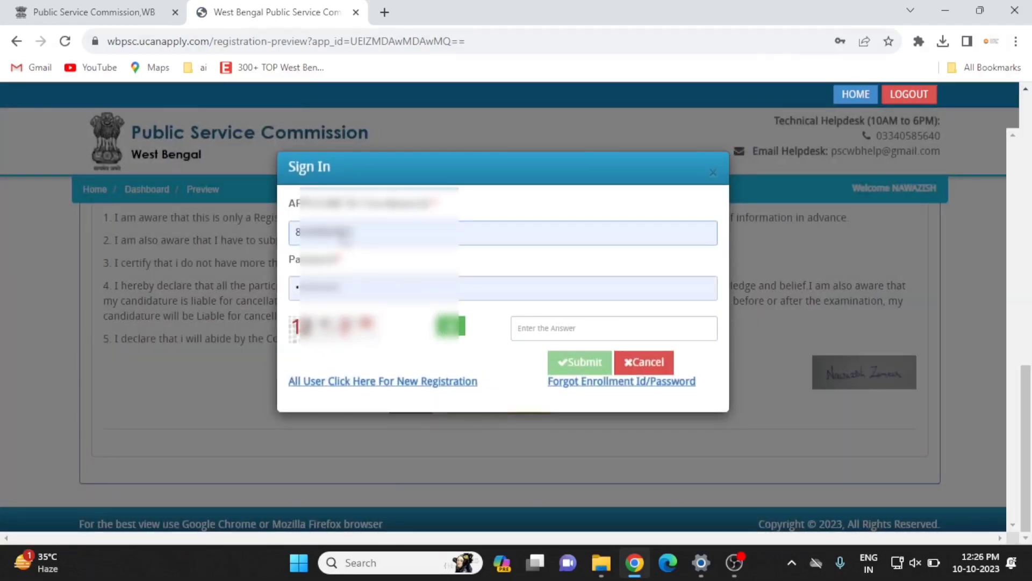
Sign in using the saved applicant ID and password with captcha answer 15.
{"action": "double_click", "coordinate": [364, 240]}
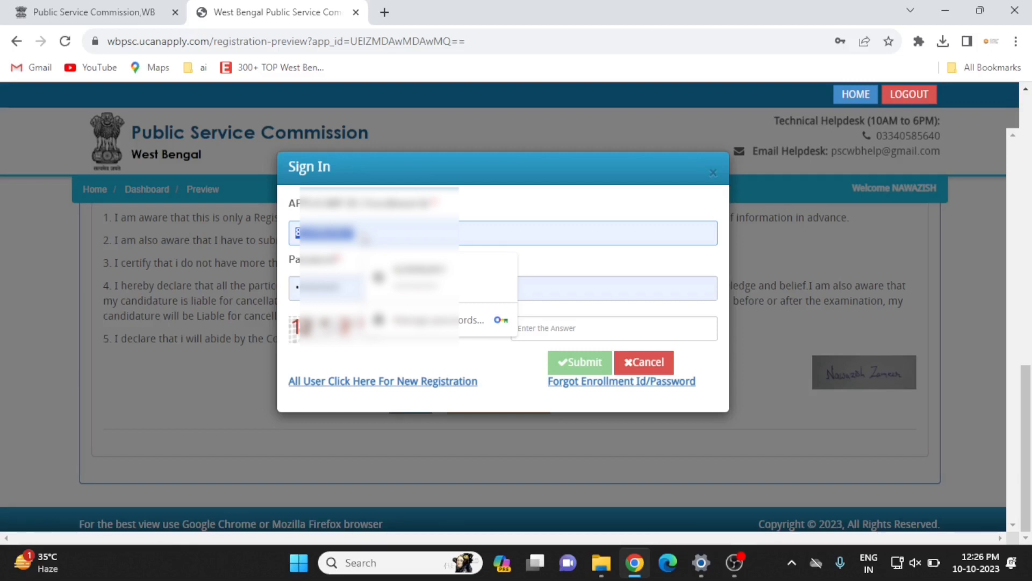
{"action": "left_click", "coordinate": [538, 329]}
{"action": "type", "text": "15"}
{"action": "left_click", "coordinate": [591, 363]}
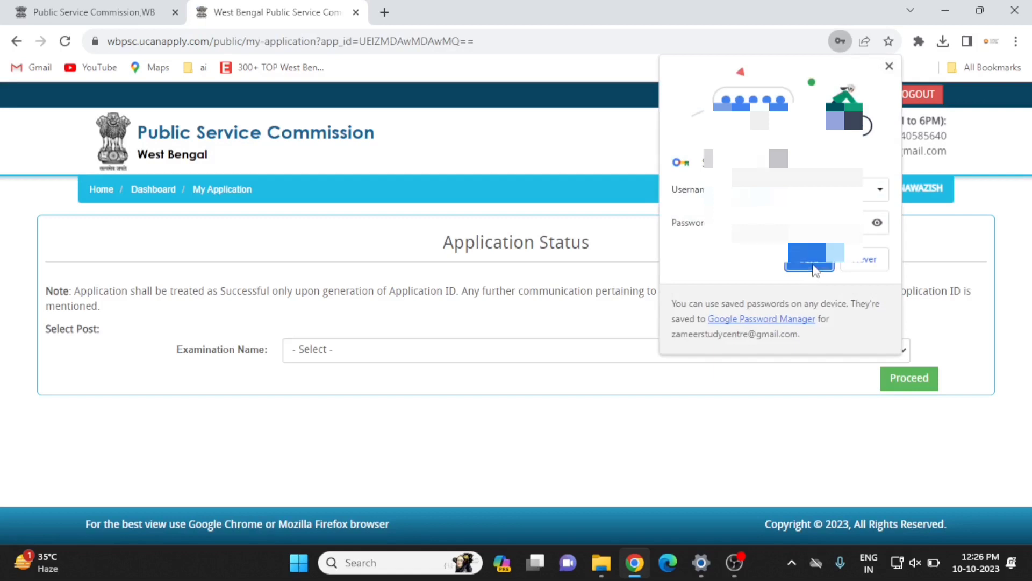
Save the login in the browser and view Application Status for Advt No. 11/2023.
{"action": "left_click", "coordinate": [809, 264]}
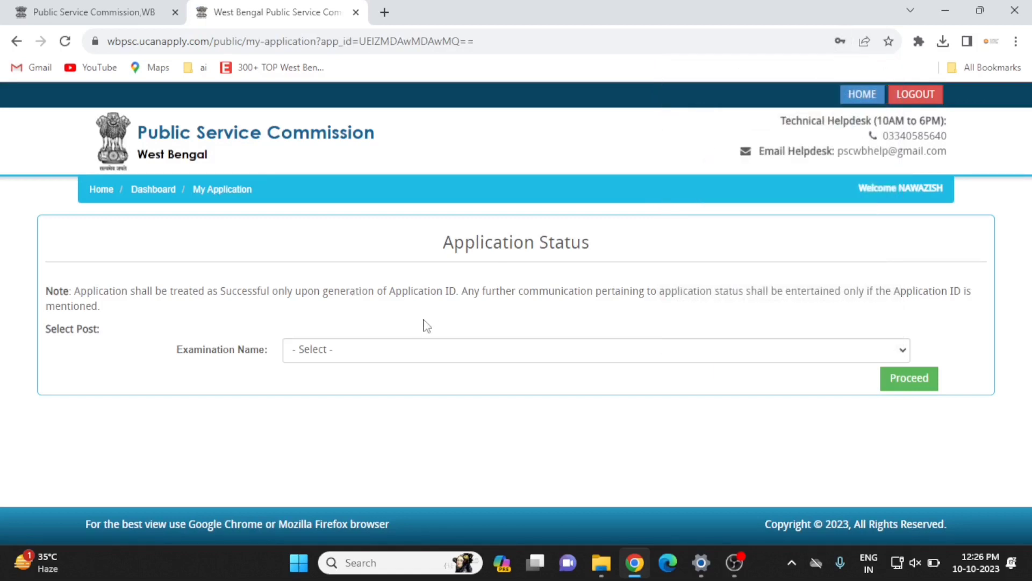
{"action": "left_click", "coordinate": [385, 356]}
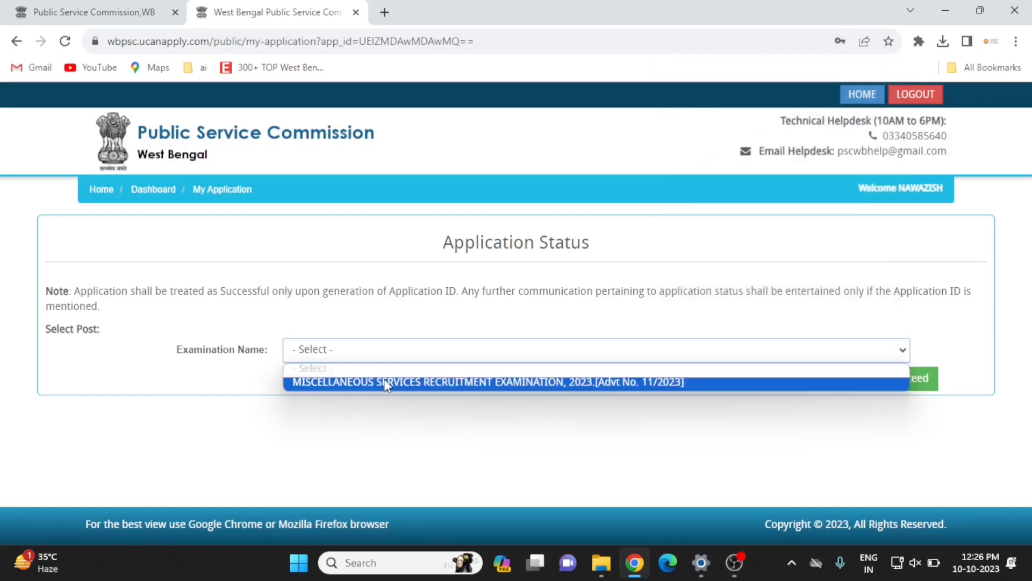
{"action": "left_click", "coordinate": [384, 382]}
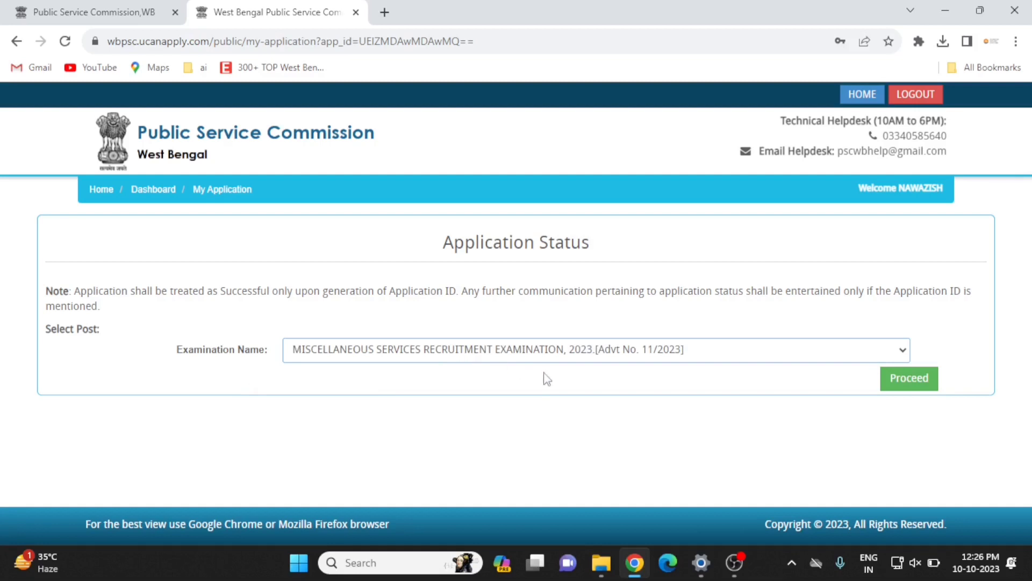
{"action": "left_click", "coordinate": [908, 378]}
{"action": "scroll", "coordinate": [655, 348], "scroll_direction": "down", "scroll_amount": 3}
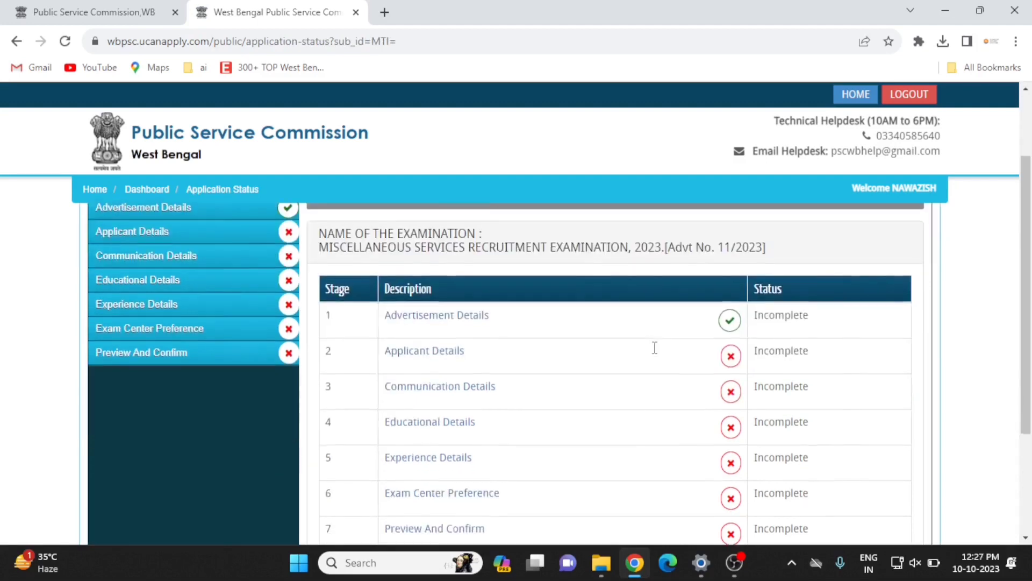
{"action": "scroll", "coordinate": [350, 265], "scroll_direction": "up", "scroll_amount": 2}
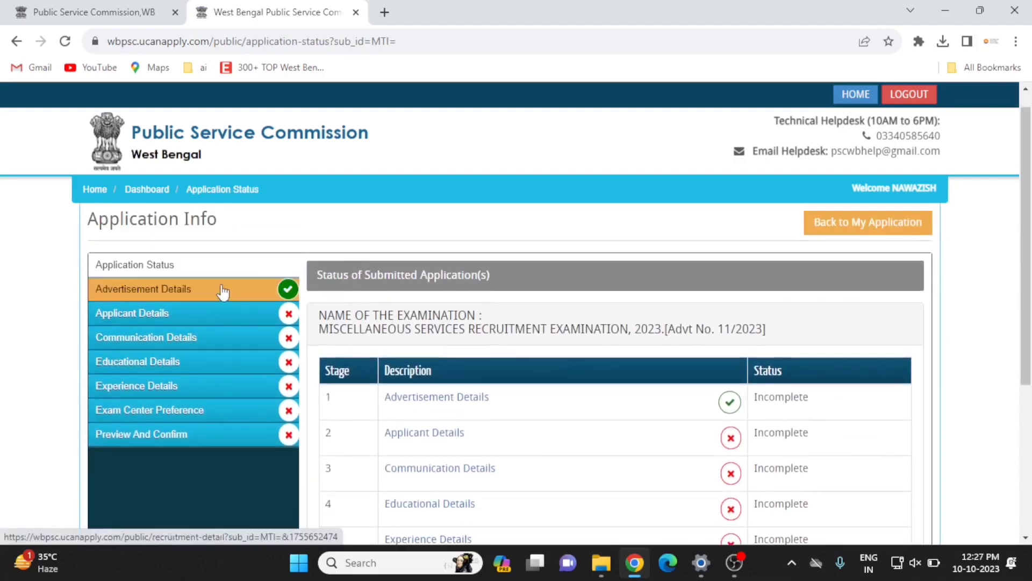
Open Advertisement Details and tick the recruitment declaration.
{"action": "left_click", "coordinate": [222, 290]}
{"action": "scroll", "coordinate": [500, 399], "scroll_direction": "down", "scroll_amount": 3}
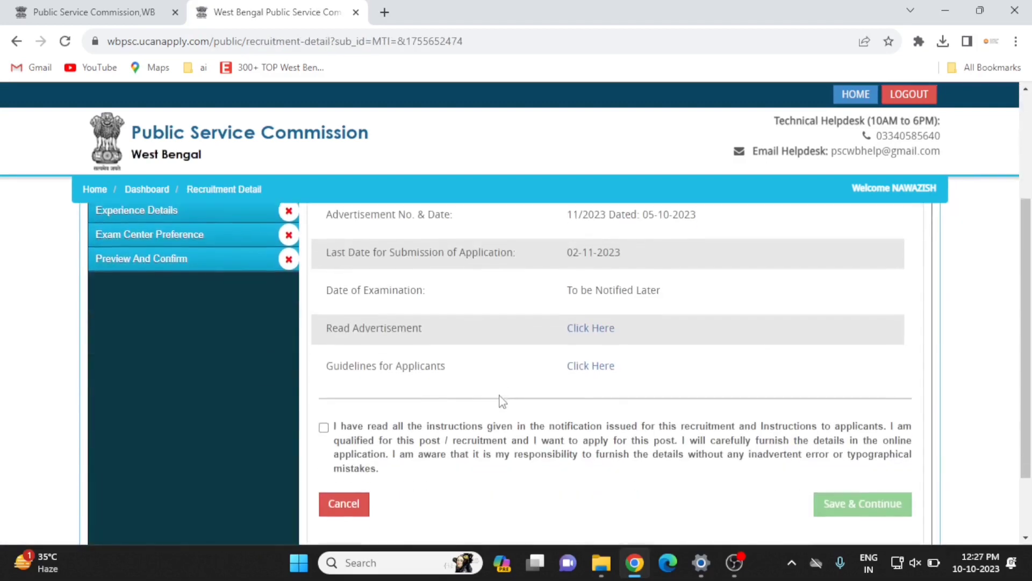
{"action": "scroll", "coordinate": [500, 399], "scroll_direction": "down", "scroll_amount": 2}
{"action": "left_click", "coordinate": [324, 340]}
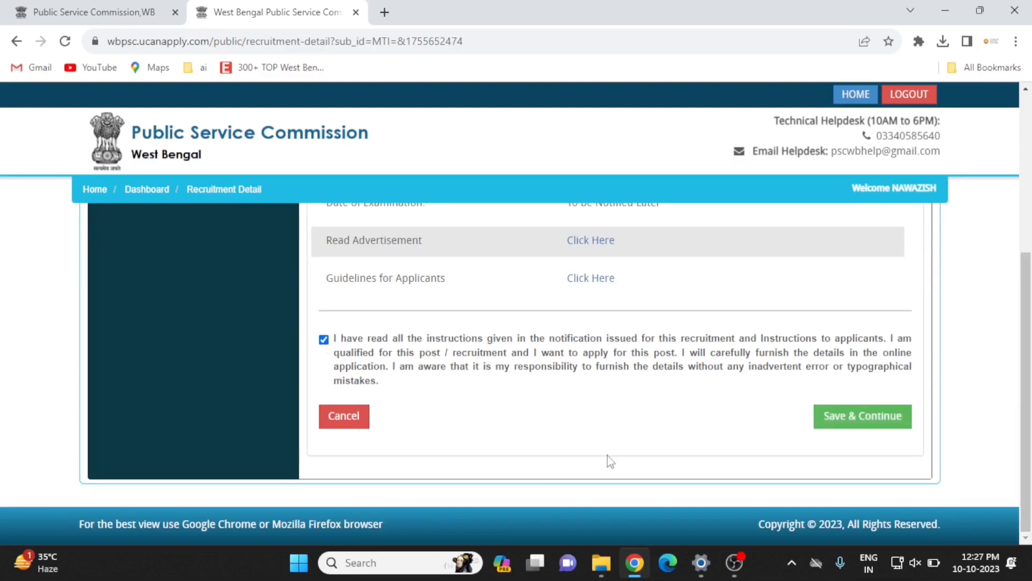
Save the advertisement details, then answer EWS No, Bengali Yes and Nepali No.
{"action": "left_click", "coordinate": [846, 423]}
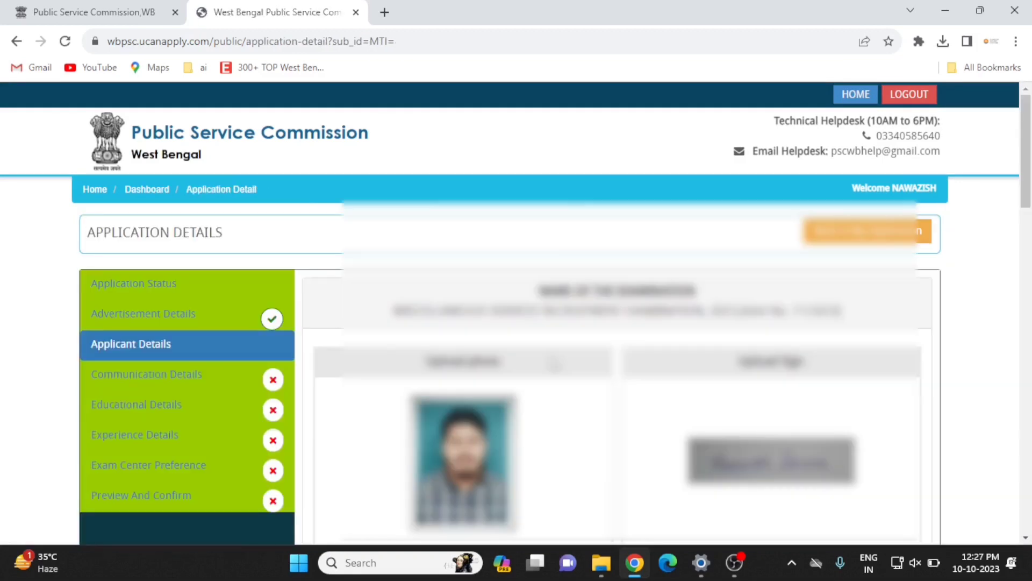
{"action": "scroll", "coordinate": [553, 366], "scroll_direction": "down", "scroll_amount": 5}
{"action": "scroll", "coordinate": [554, 366], "scroll_direction": "down", "scroll_amount": 15}
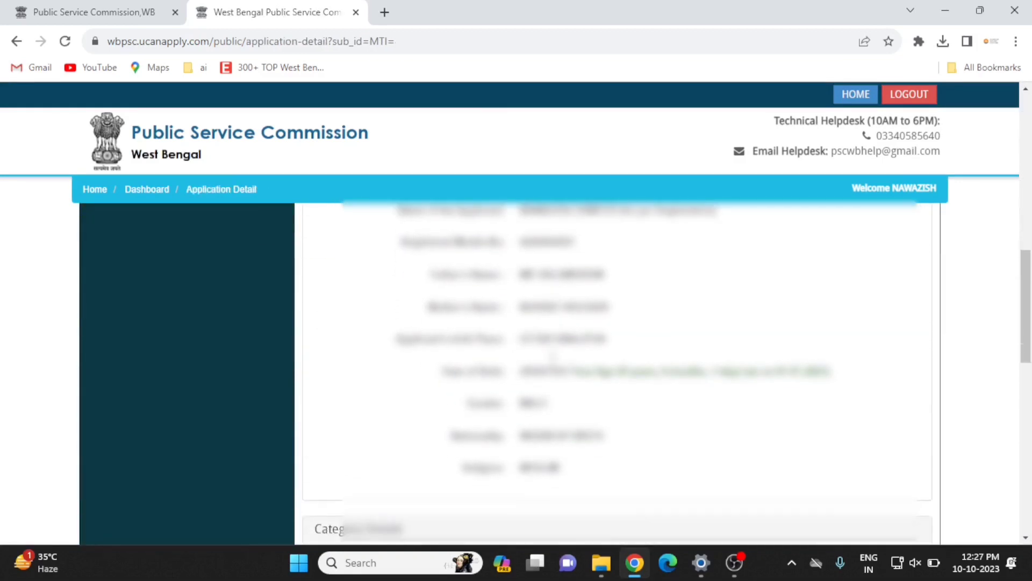
{"action": "scroll", "coordinate": [554, 365], "scroll_direction": "down", "scroll_amount": 2}
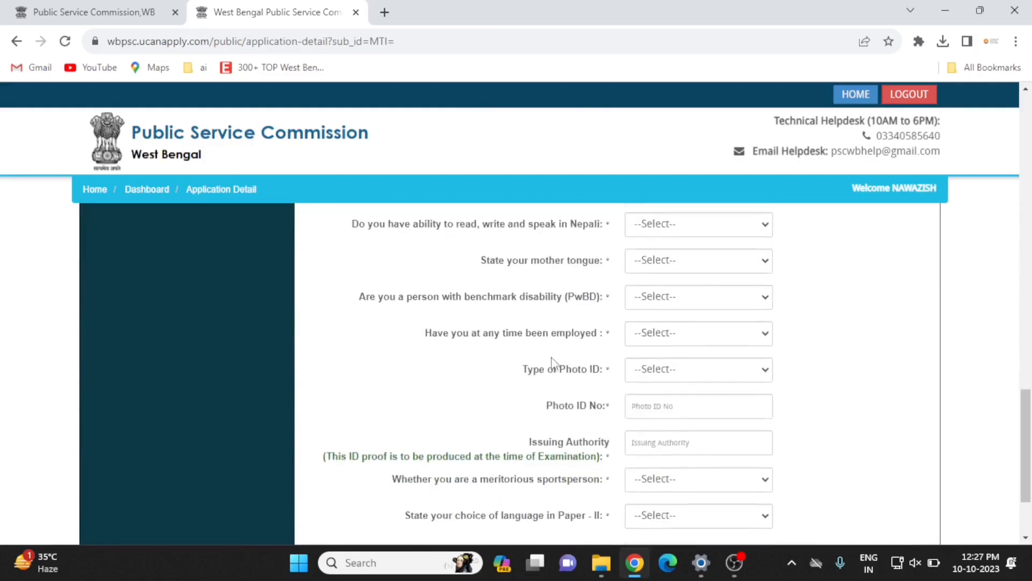
{"action": "scroll", "coordinate": [553, 365], "scroll_direction": "up", "scroll_amount": 3}
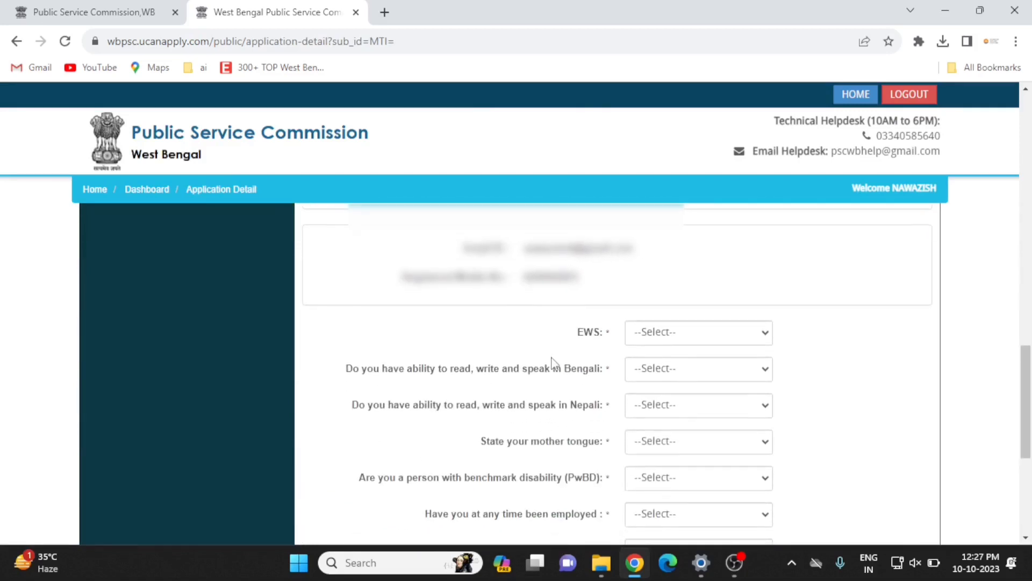
{"action": "left_click", "coordinate": [672, 334]}
{"action": "left_click", "coordinate": [673, 378]}
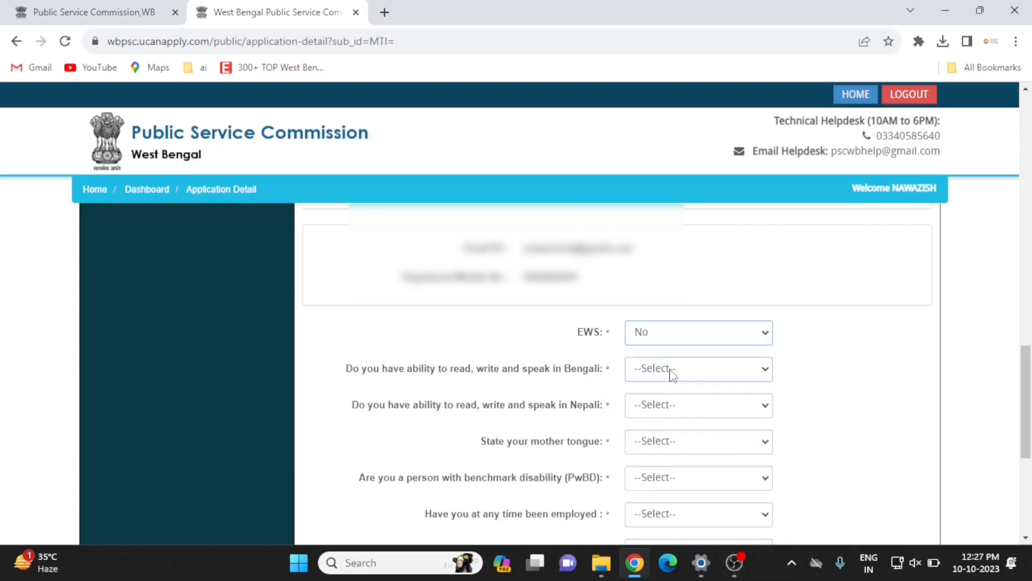
{"action": "left_click", "coordinate": [672, 371]}
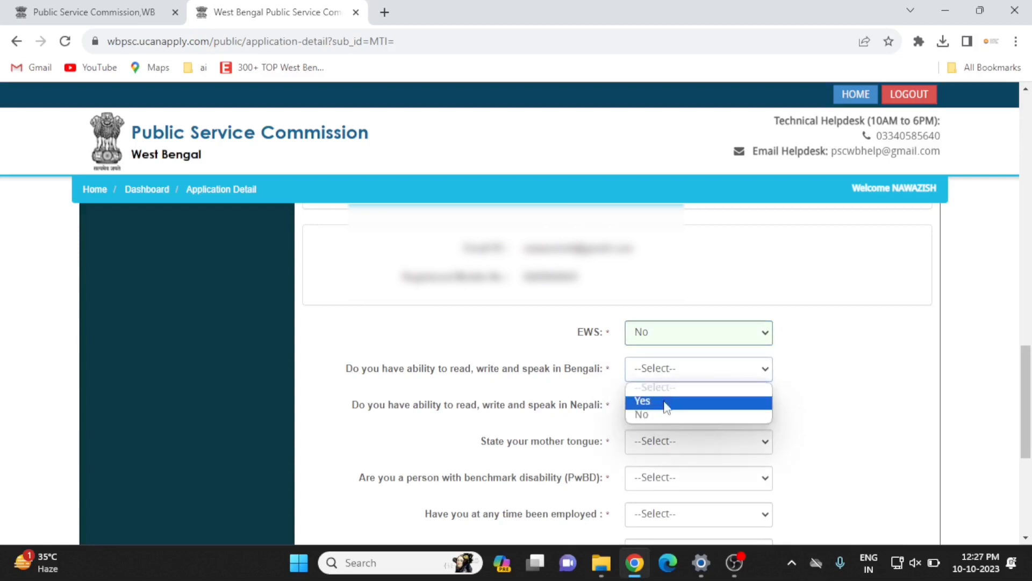
{"action": "left_click", "coordinate": [666, 403]}
{"action": "left_click", "coordinate": [665, 407]}
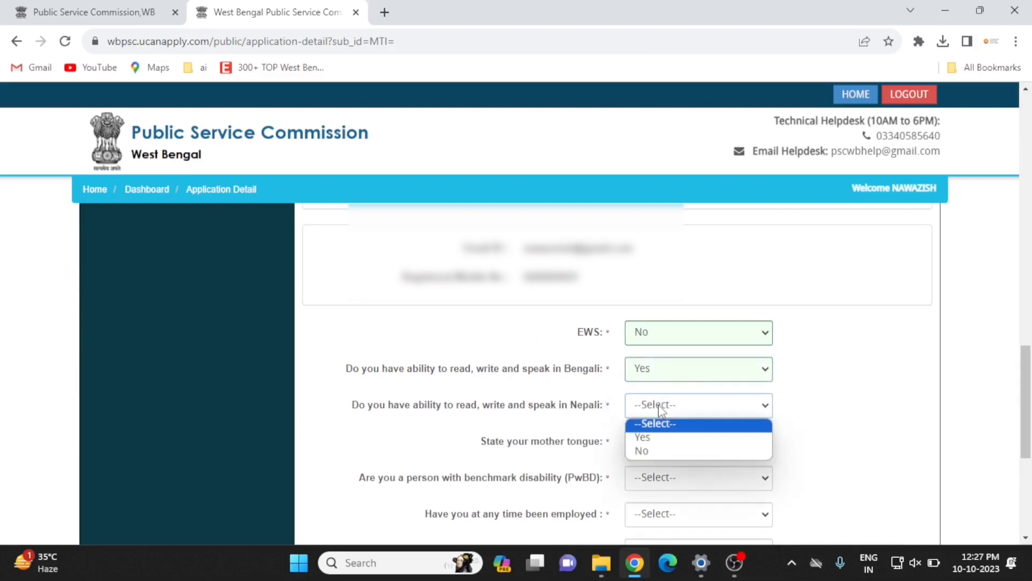
{"action": "left_click", "coordinate": [660, 454]}
Set mother tongue BENGALI, benchmark disability NO and ever employed No.
{"action": "scroll", "coordinate": [661, 456], "scroll_direction": "down", "scroll_amount": 1}
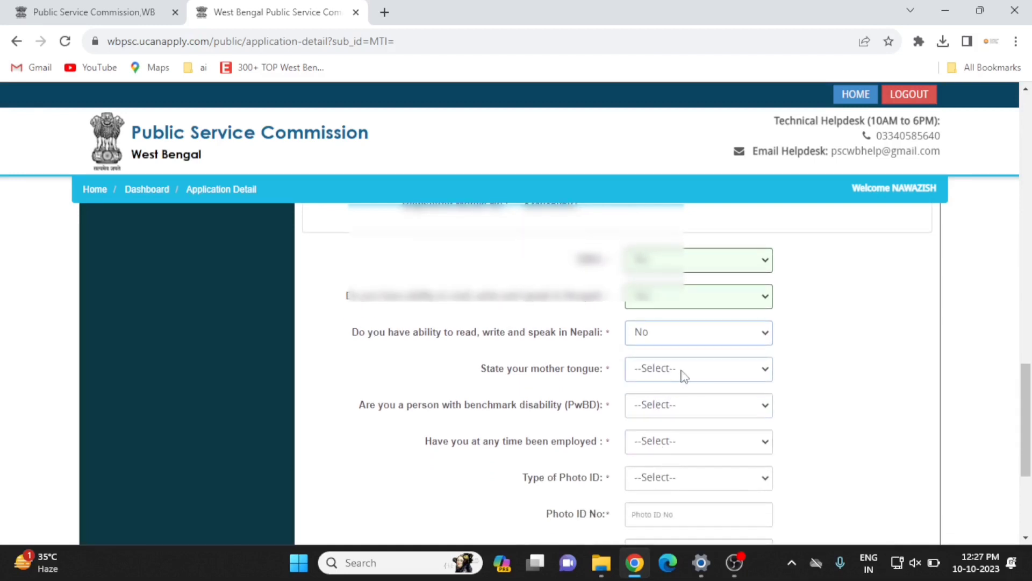
{"action": "left_click", "coordinate": [681, 372]}
{"action": "left_click", "coordinate": [679, 407]}
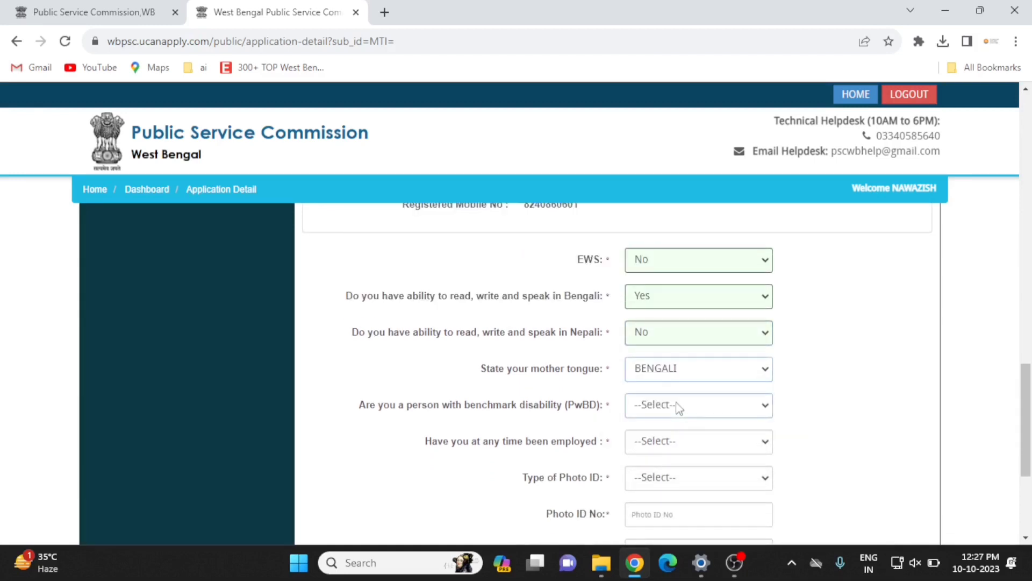
{"action": "scroll", "coordinate": [679, 408], "scroll_direction": "down", "scroll_amount": 1}
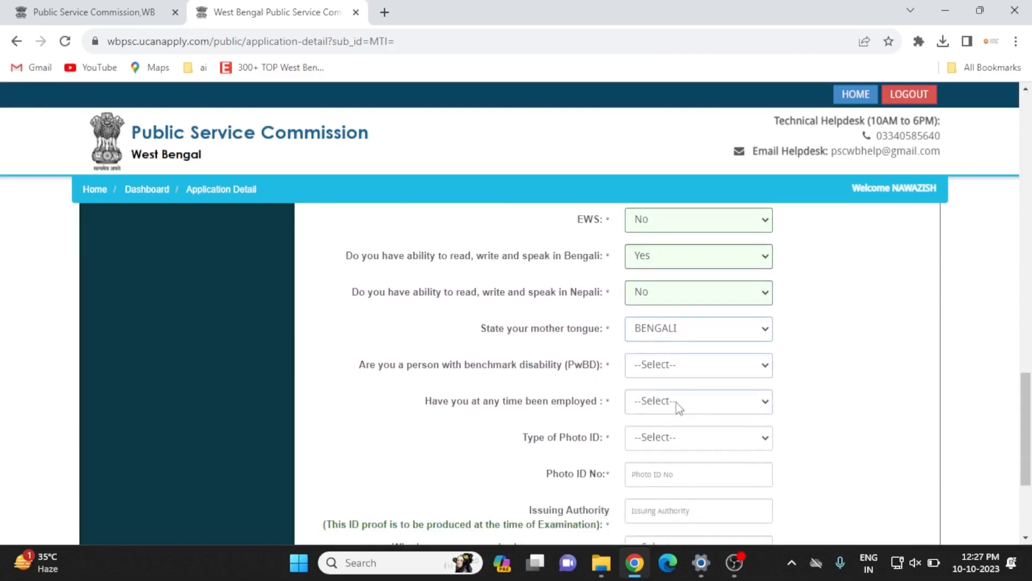
{"action": "left_click", "coordinate": [679, 369]}
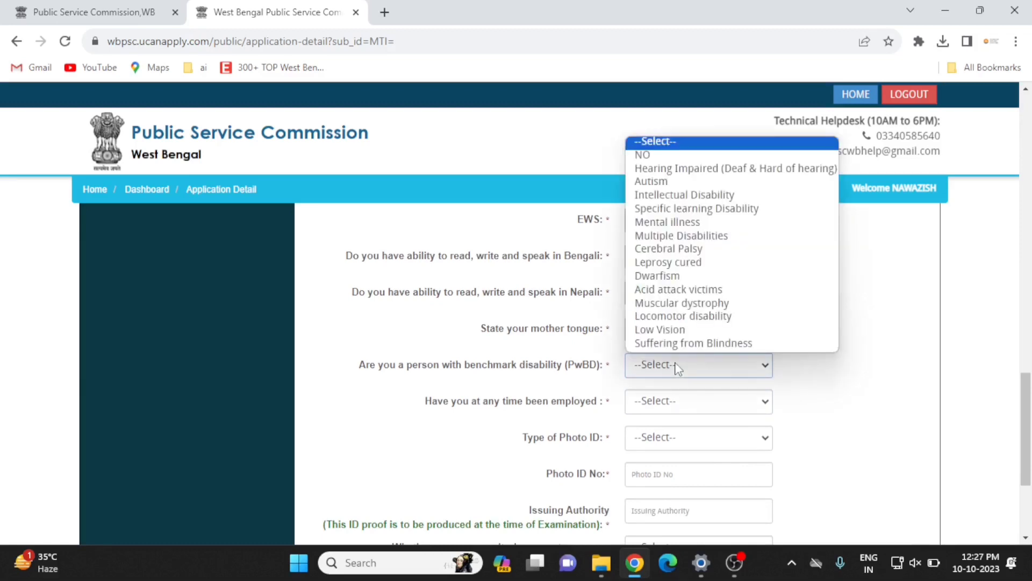
{"action": "left_click", "coordinate": [679, 155]}
{"action": "scroll", "coordinate": [682, 337], "scroll_direction": "down", "scroll_amount": 2}
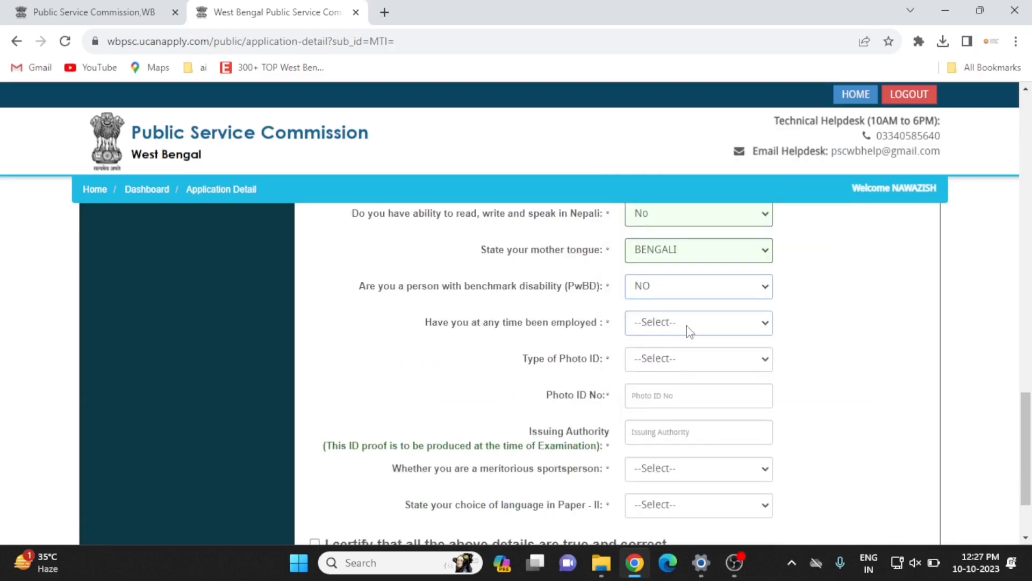
{"action": "left_click", "coordinate": [691, 330]}
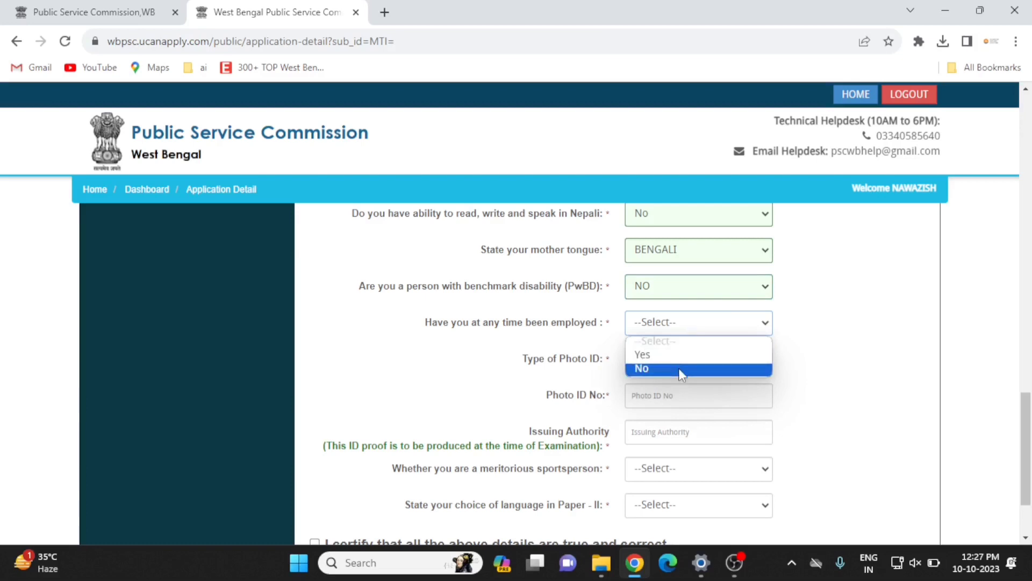
{"action": "left_click", "coordinate": [680, 371]}
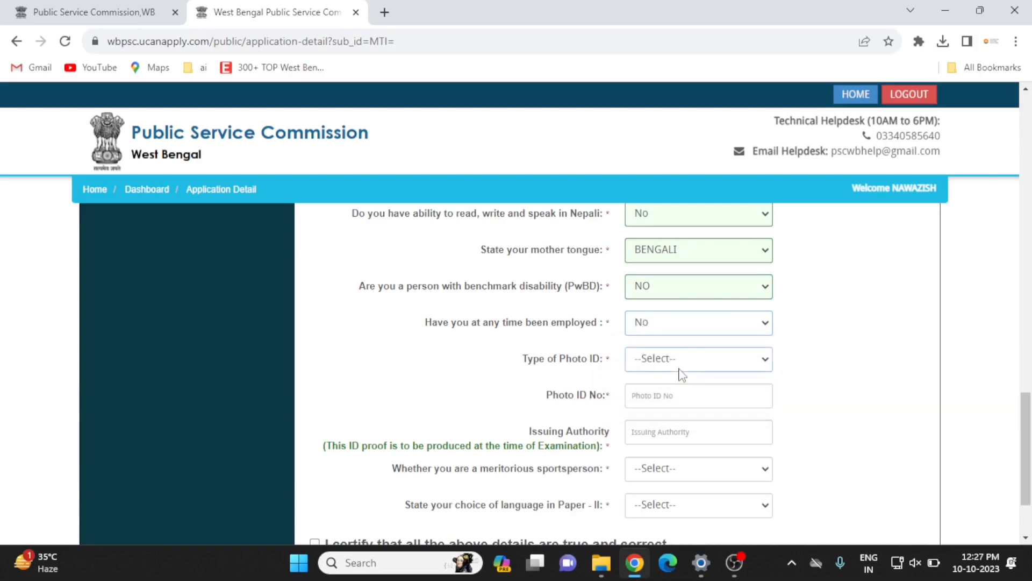
{"action": "scroll", "coordinate": [665, 359], "scroll_direction": "down", "scroll_amount": 1}
{"action": "left_click", "coordinate": [662, 340]}
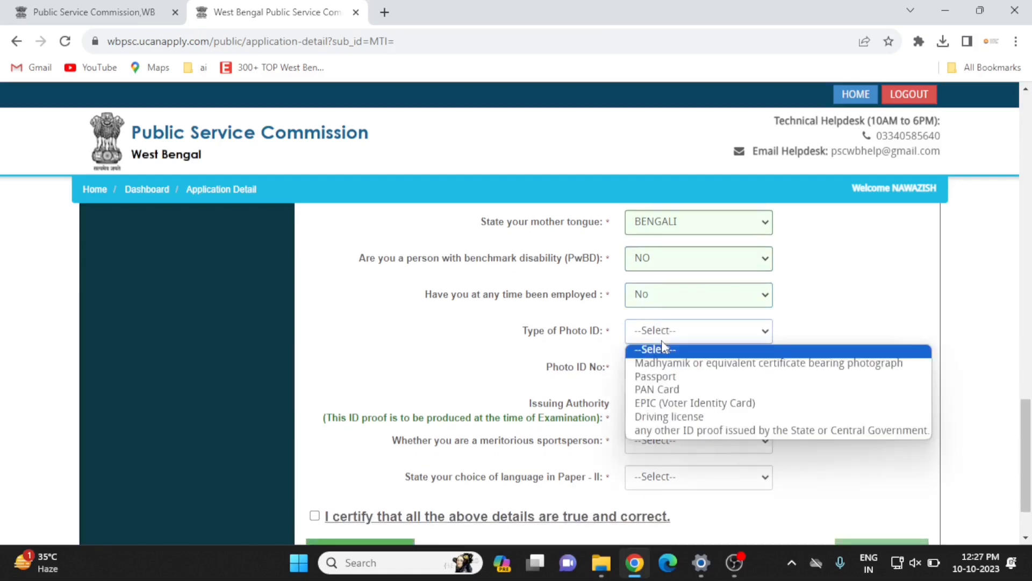
Choose 'any other ID proof' as photo ID, with its number and issuing authority UIDAI.
{"action": "left_click", "coordinate": [702, 431]}
{"action": "left_click", "coordinate": [666, 371]}
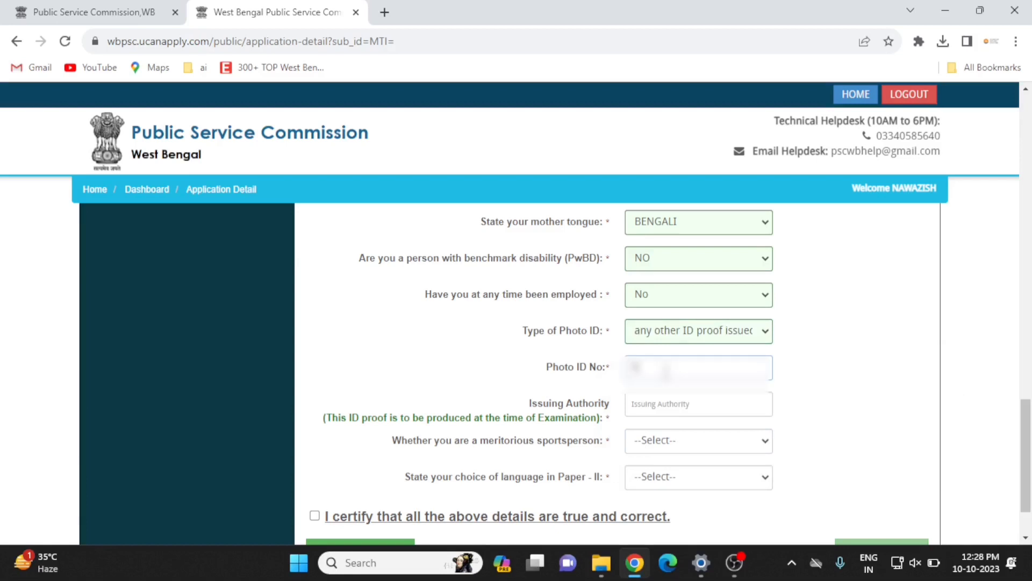
{"action": "left_click", "coordinate": [660, 408]}
{"action": "type", "text": "u"}
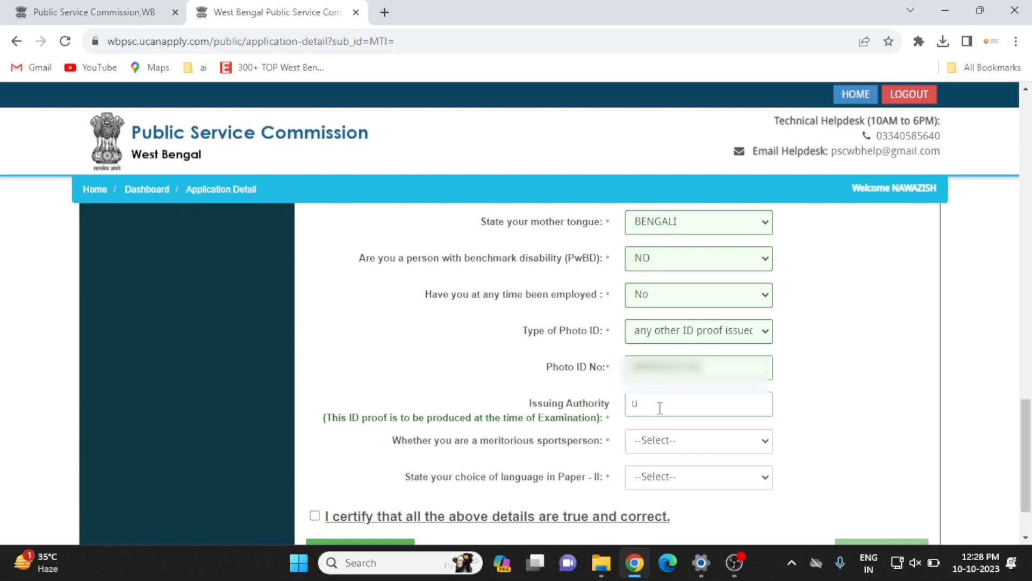
{"action": "key", "text": "BackSpace"}
{"action": "type", "text": "UIDAI"}
Answer sportsperson No, pick Hindi for Paper-II, certify the details and save.
{"action": "scroll", "coordinate": [662, 387], "scroll_direction": "down", "scroll_amount": 1}
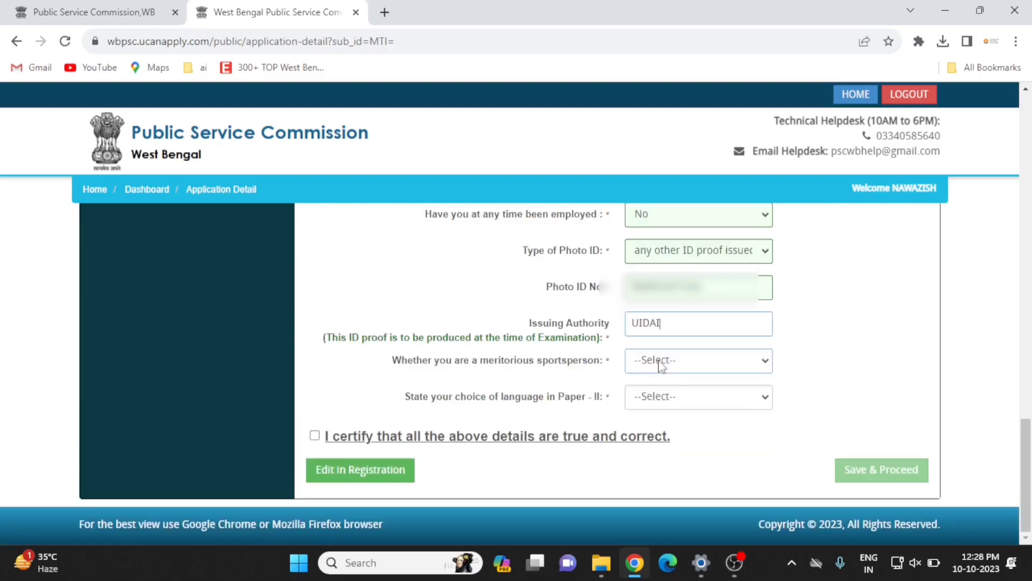
{"action": "left_click", "coordinate": [662, 366]}
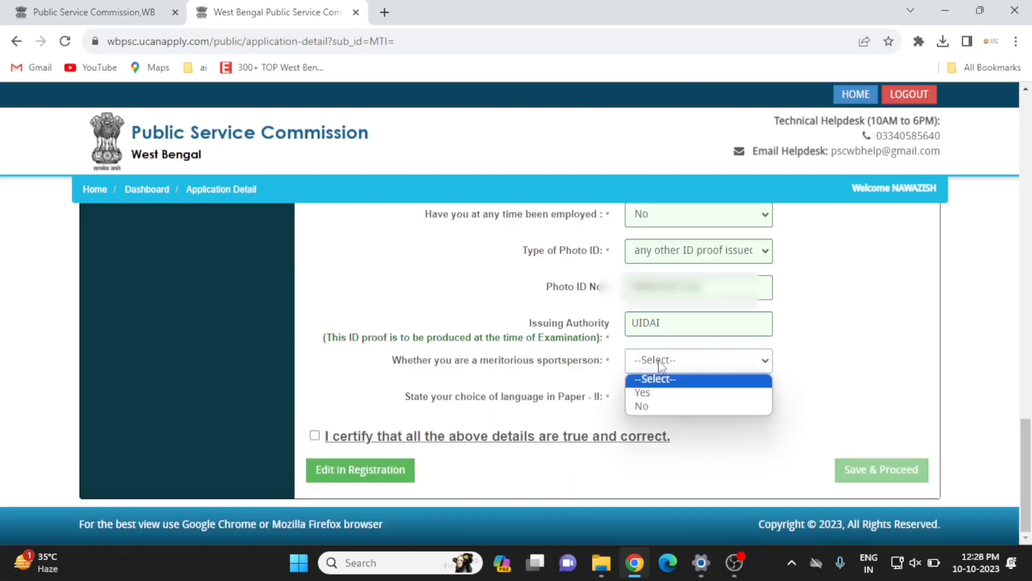
{"action": "left_click", "coordinate": [660, 407]}
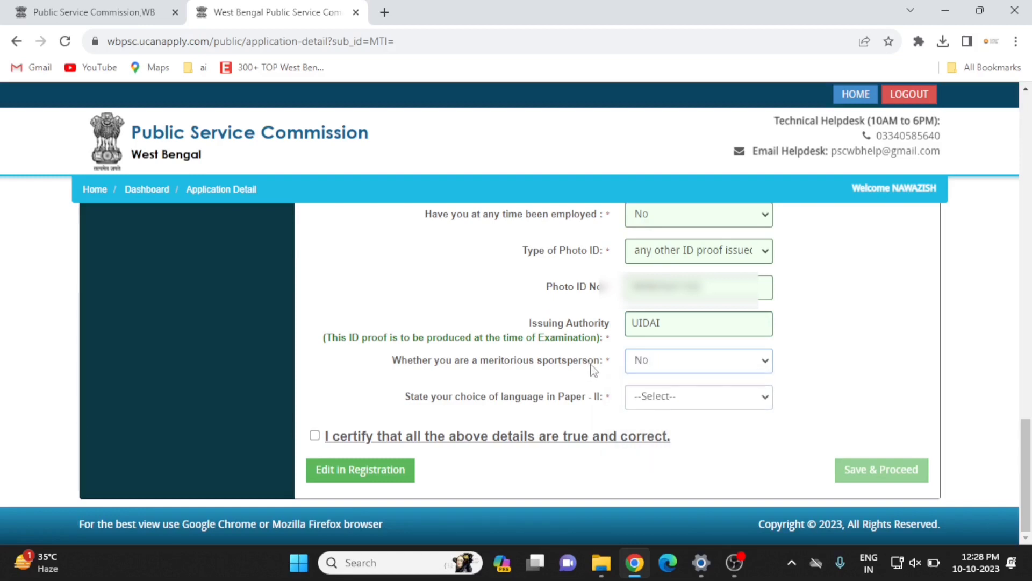
{"action": "left_click", "coordinate": [662, 407]}
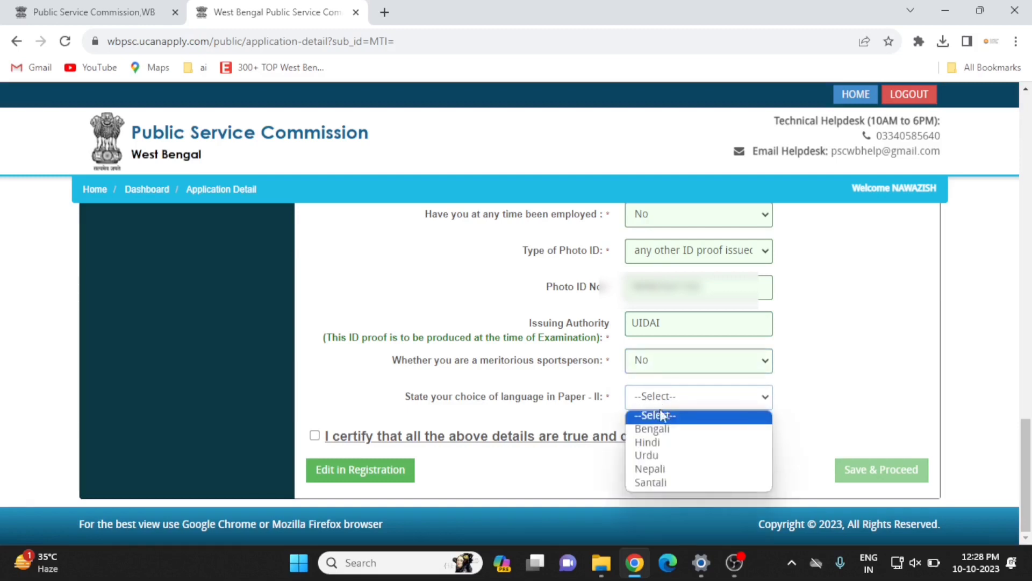
{"action": "left_click", "coordinate": [672, 448]}
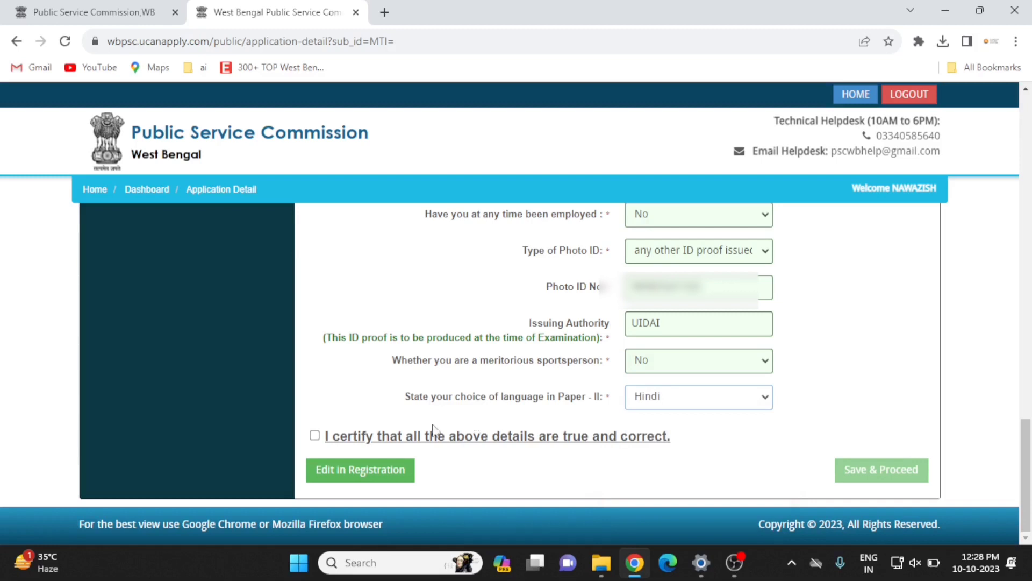
{"action": "left_click", "coordinate": [315, 437]}
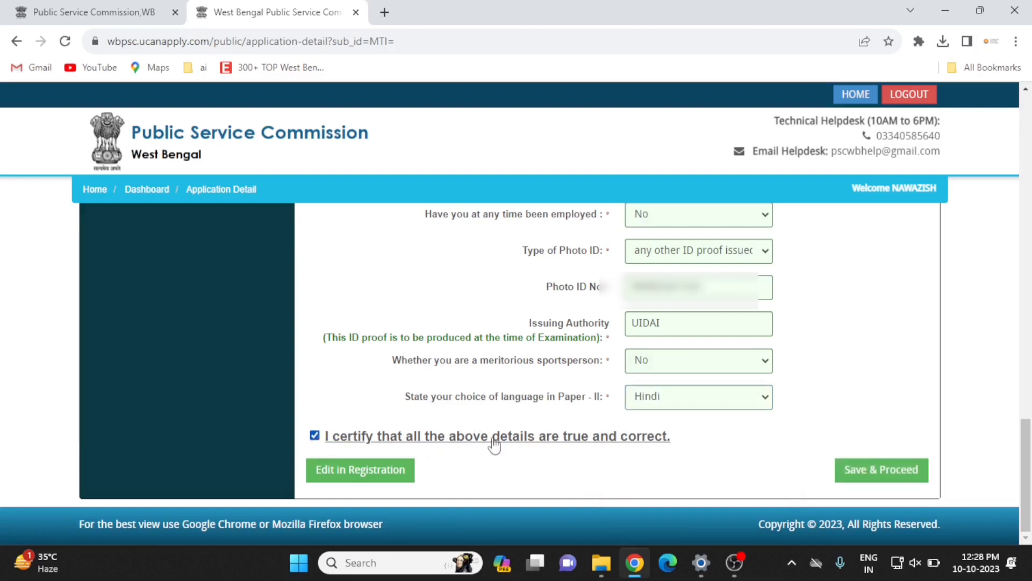
{"action": "scroll", "coordinate": [577, 446], "scroll_direction": "up", "scroll_amount": 12}
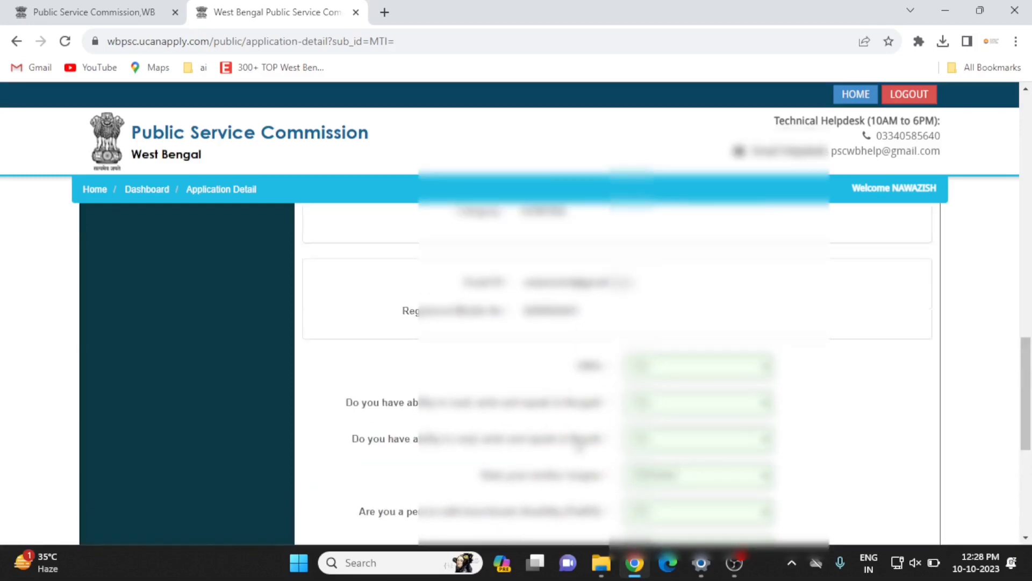
{"action": "scroll", "coordinate": [577, 447], "scroll_direction": "down", "scroll_amount": 12}
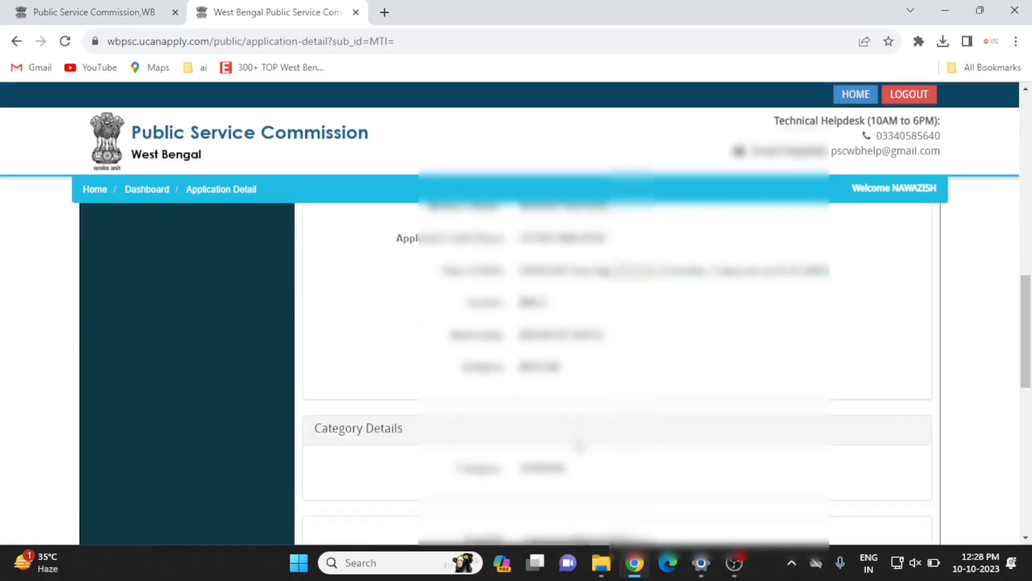
{"action": "left_click", "coordinate": [866, 472]}
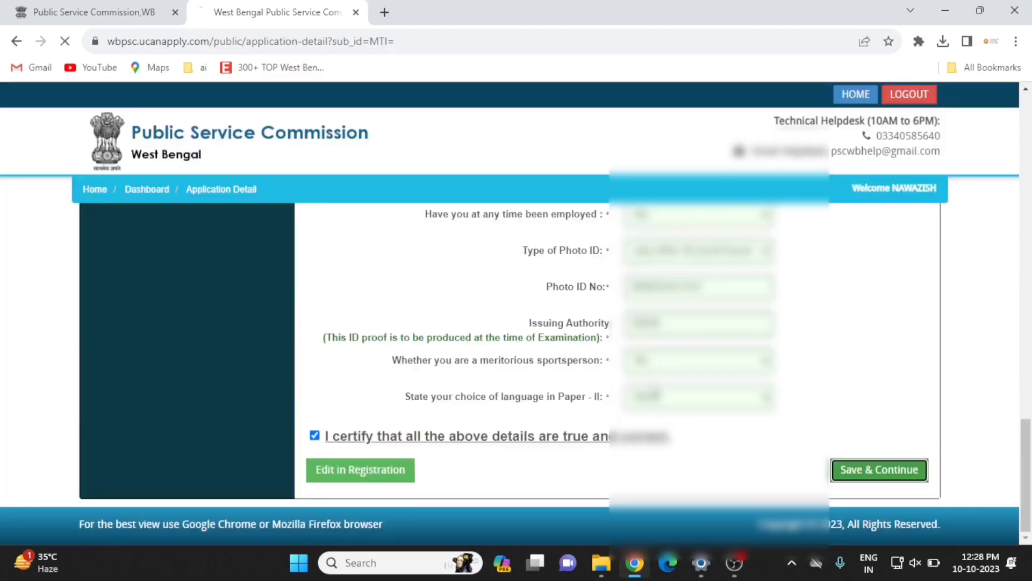
Tick the certify box on Communication Details and save to move on to Academic Details.
{"action": "scroll", "coordinate": [386, 338], "scroll_direction": "down", "scroll_amount": 4}
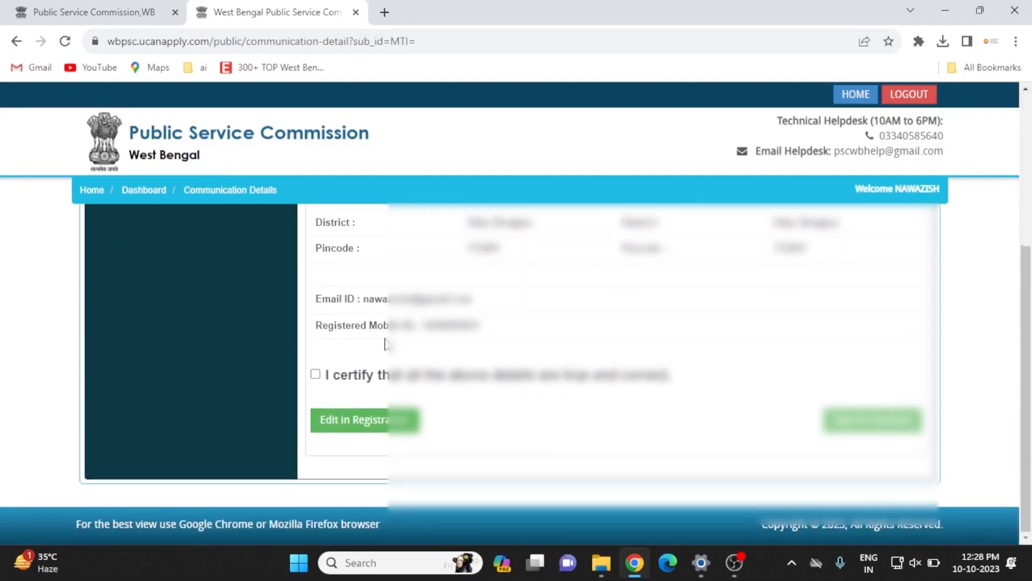
{"action": "left_click", "coordinate": [316, 374]}
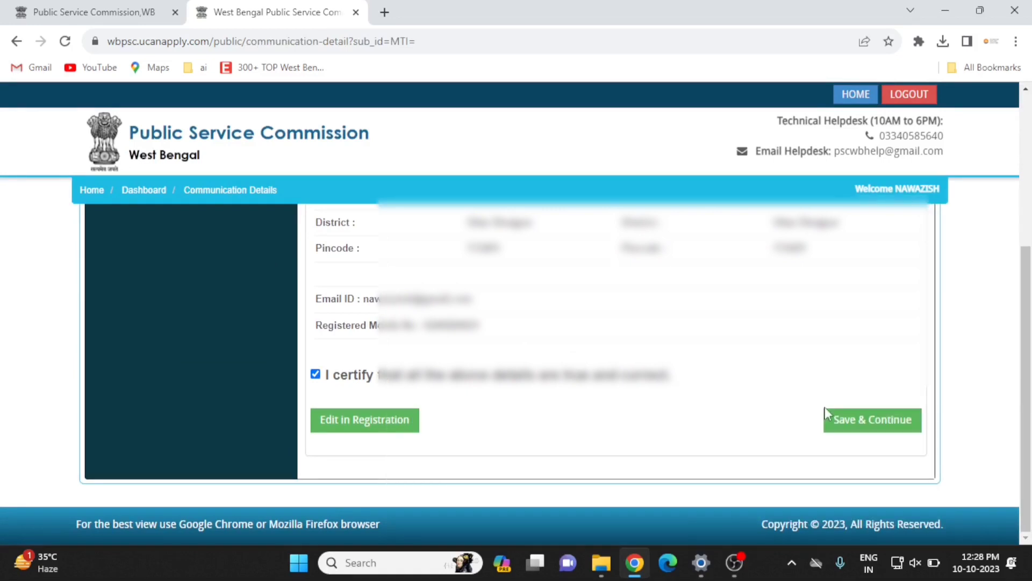
{"action": "left_click", "coordinate": [864, 427]}
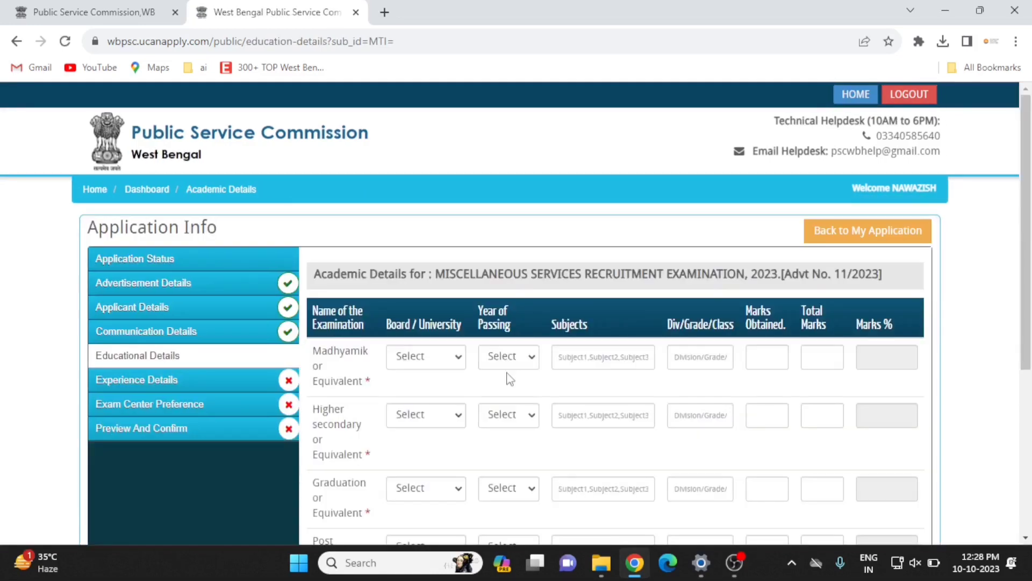
Save the academic details, confirm they are filled properly, and continue past Experience Details.
{"action": "scroll", "coordinate": [436, 387], "scroll_direction": "down", "scroll_amount": 1}
{"action": "scroll", "coordinate": [436, 387], "scroll_direction": "up", "scroll_amount": 1}
{"action": "scroll", "coordinate": [436, 387], "scroll_direction": "down", "scroll_amount": 2}
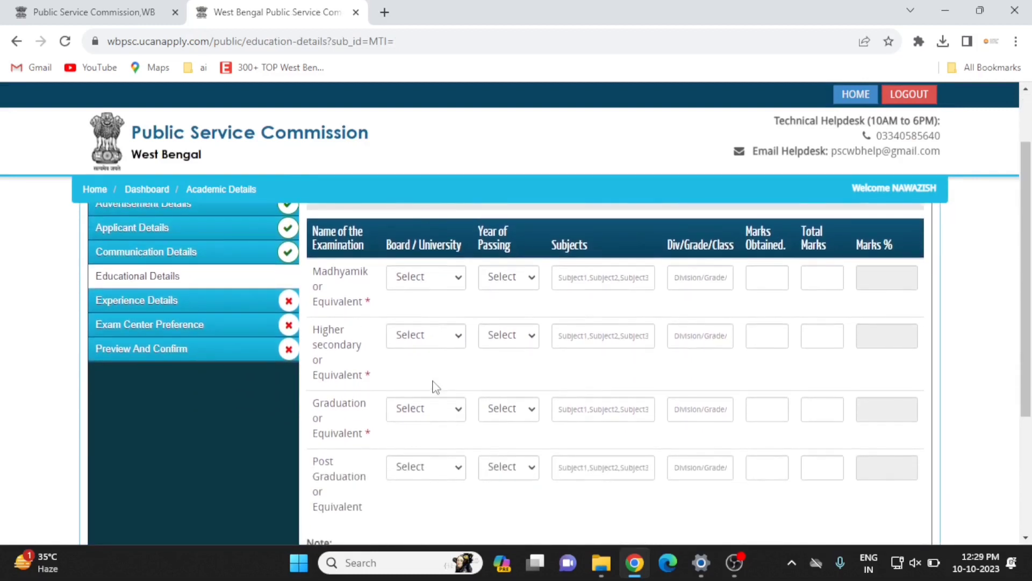
{"action": "scroll", "coordinate": [436, 387], "scroll_direction": "down", "scroll_amount": 1}
{"action": "scroll", "coordinate": [371, 407], "scroll_direction": "down", "scroll_amount": 3}
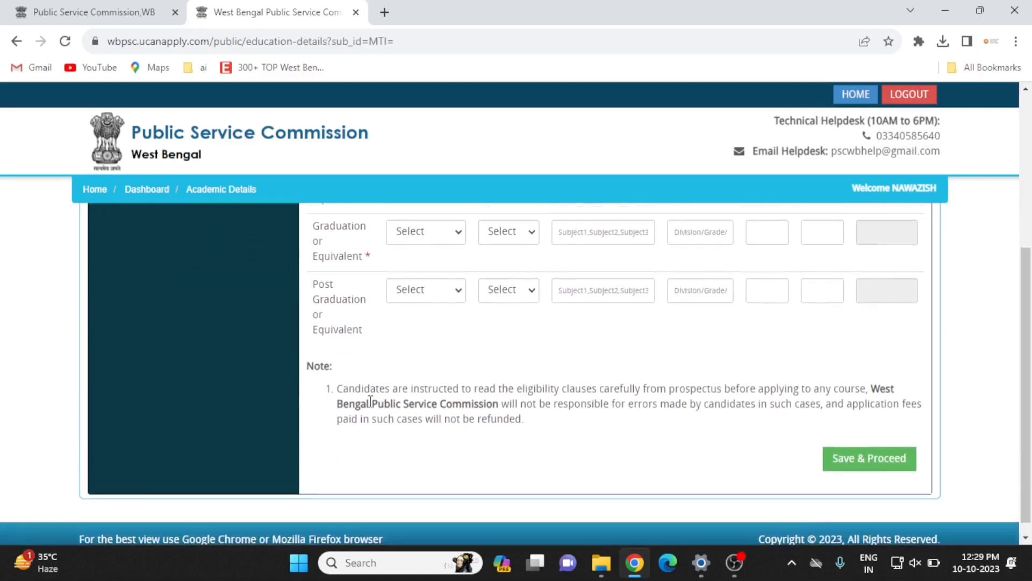
{"action": "scroll", "coordinate": [371, 403], "scroll_direction": "up", "scroll_amount": 4}
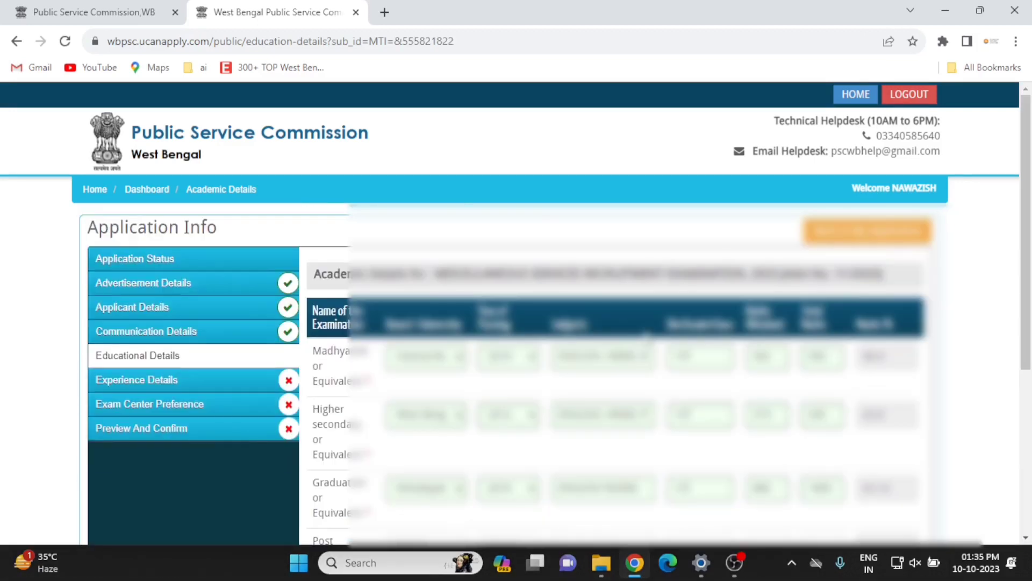
{"action": "scroll", "coordinate": [765, 459], "scroll_direction": "down", "scroll_amount": 5}
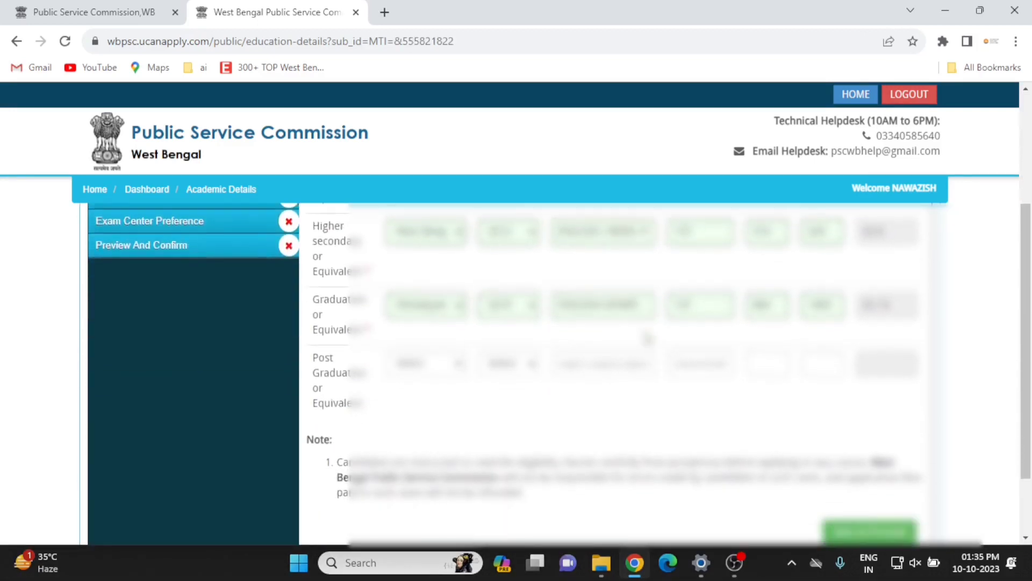
{"action": "left_click", "coordinate": [842, 454]}
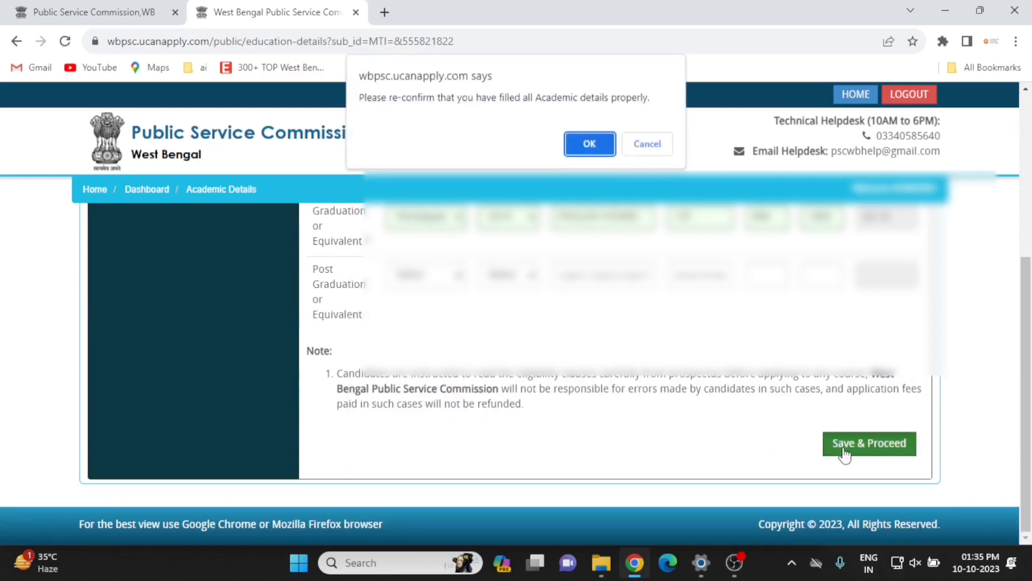
{"action": "left_click", "coordinate": [585, 150]}
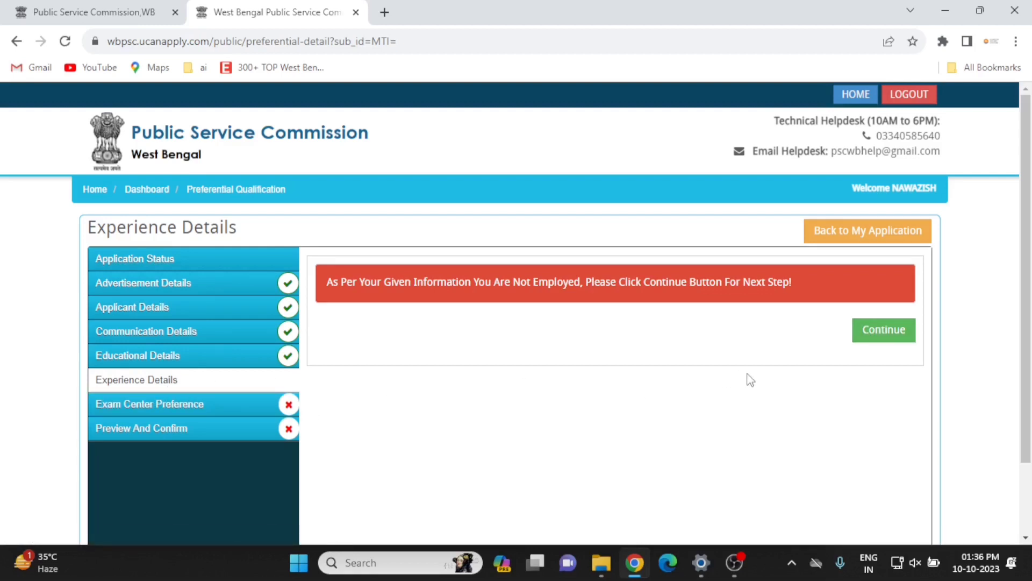
{"action": "left_click", "coordinate": [891, 332]}
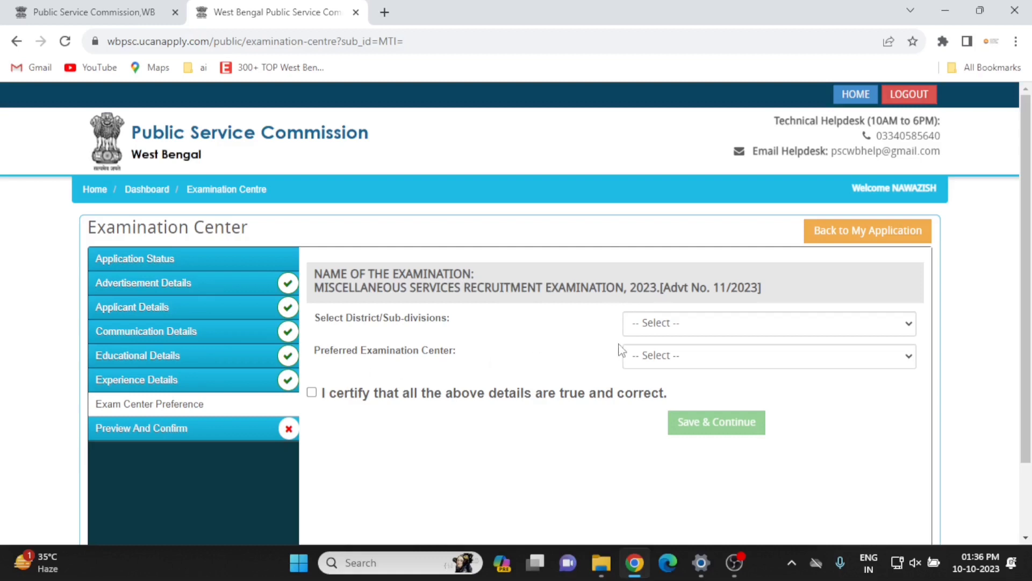
Set district to Other, pick a preferred examination centre, certify it and save the preference.
{"action": "left_click", "coordinate": [708, 326]}
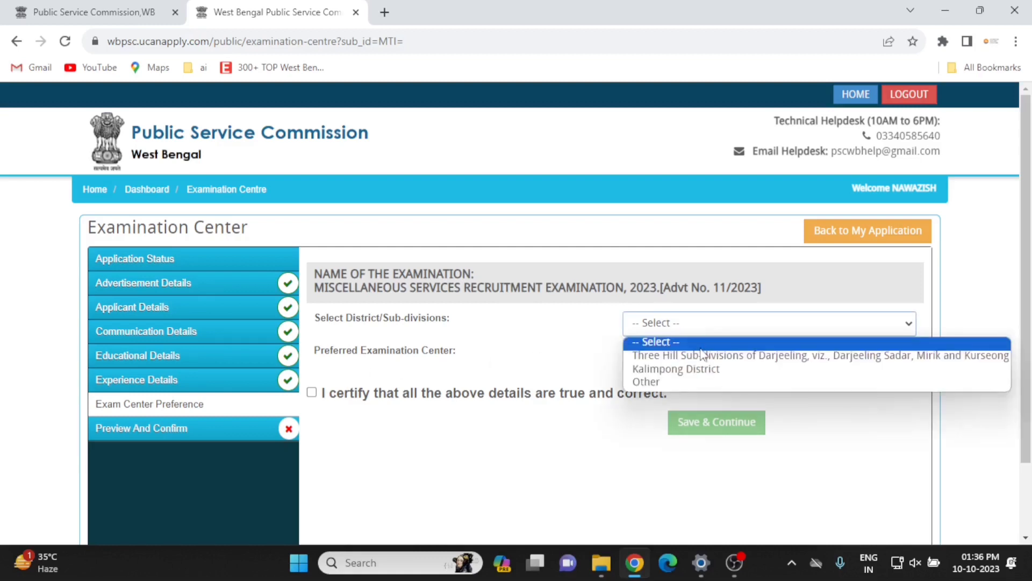
{"action": "left_click", "coordinate": [688, 381]}
{"action": "left_click", "coordinate": [657, 357]}
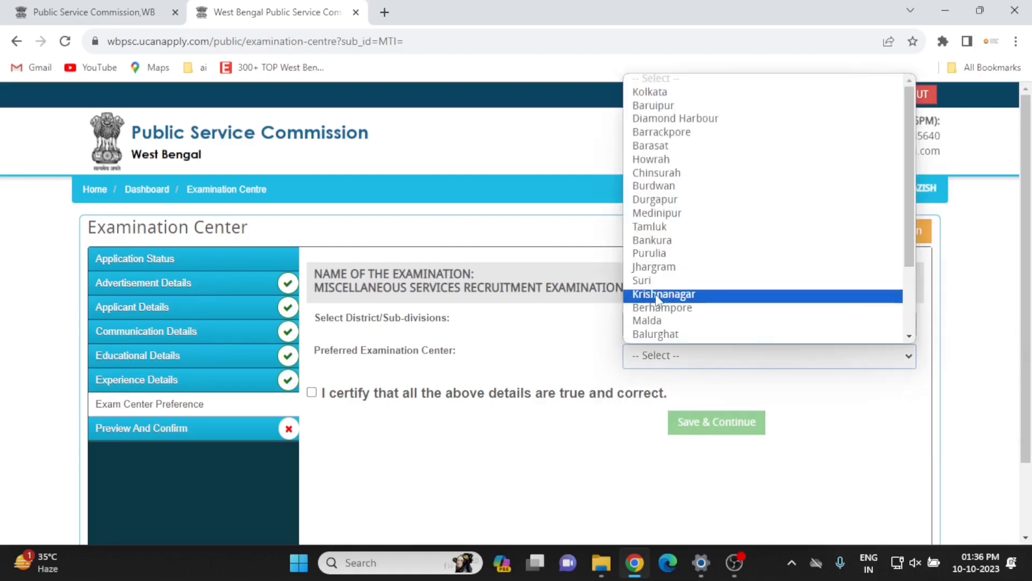
{"action": "scroll", "coordinate": [659, 301], "scroll_direction": "down", "scroll_amount": 1}
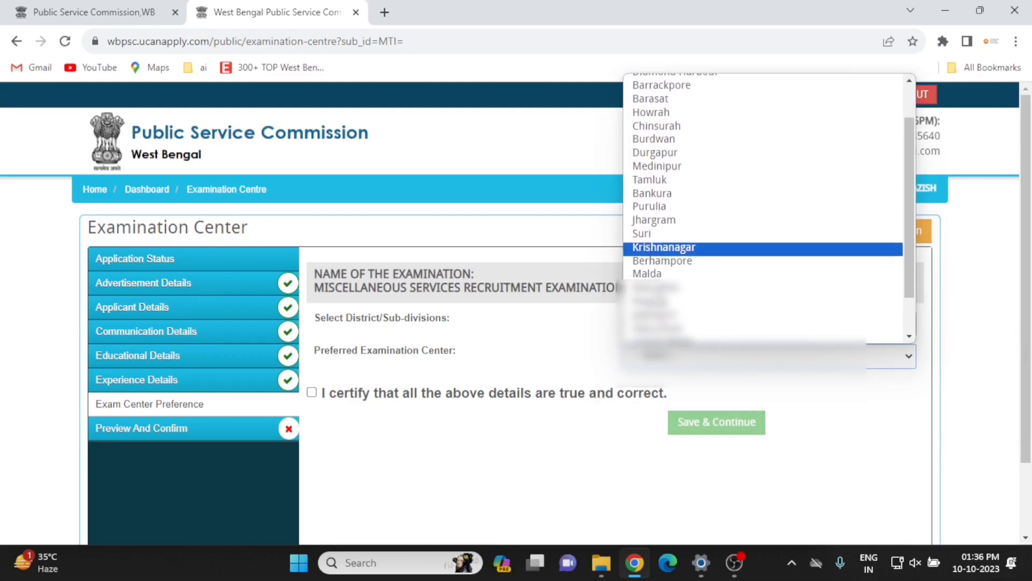
{"action": "scroll", "coordinate": [659, 301], "scroll_direction": "down", "scroll_amount": 1}
{"action": "left_click", "coordinate": [656, 303]}
{"action": "left_click", "coordinate": [568, 351]}
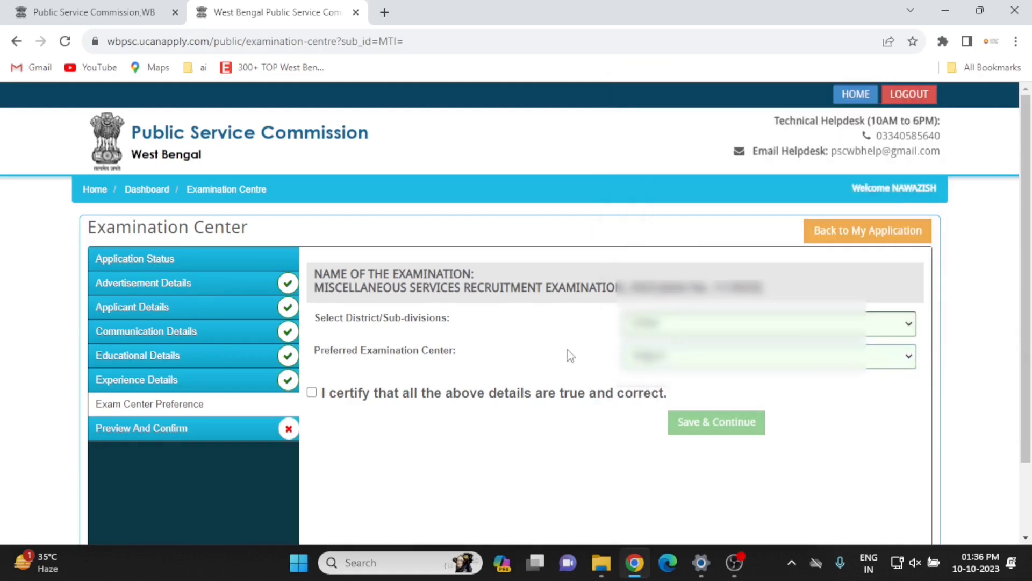
{"action": "left_click", "coordinate": [312, 393]}
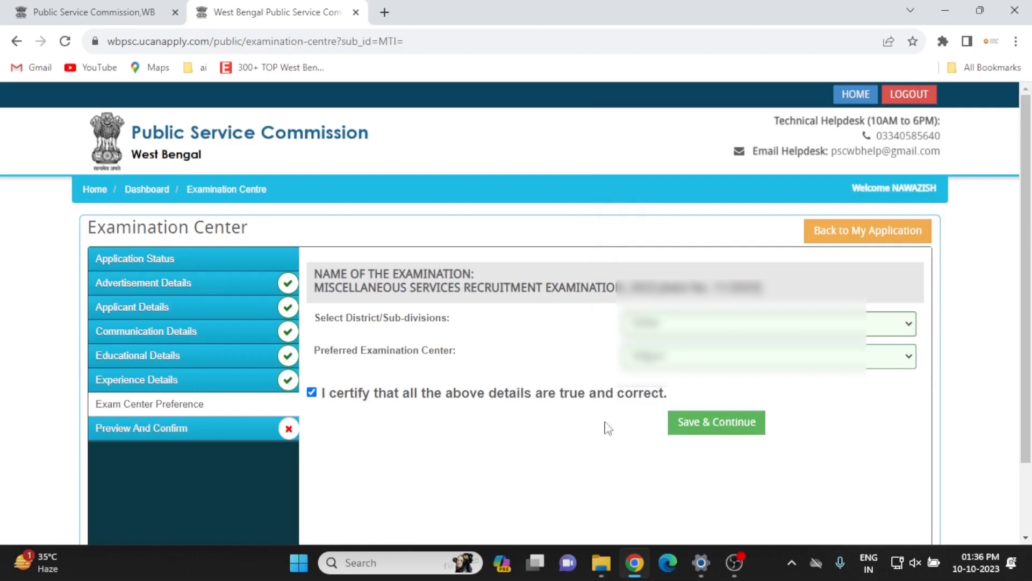
{"action": "left_click", "coordinate": [706, 423]}
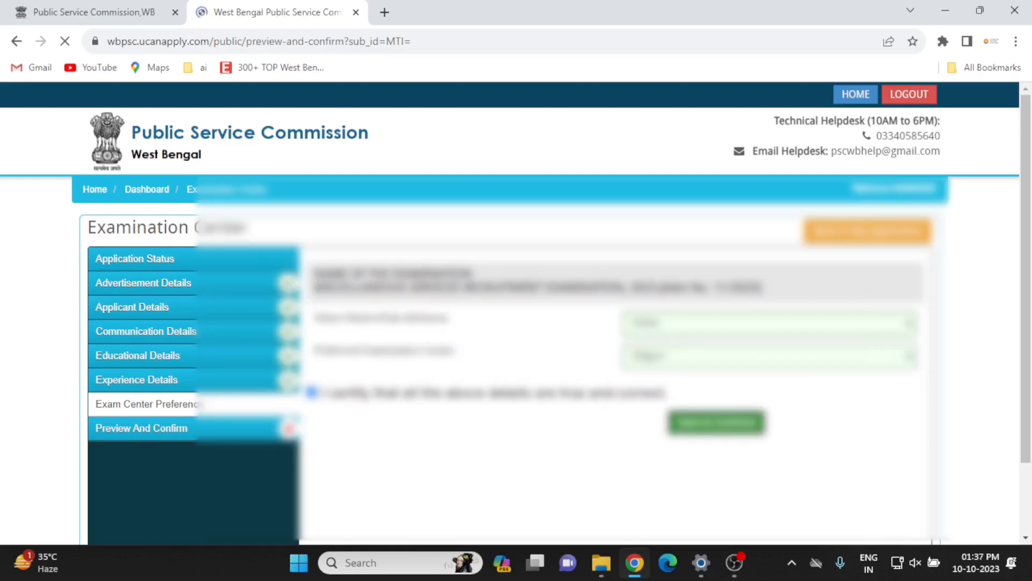
Tick 'I CONFIRM THE ABOVE', agree to proceed in the modal, and Confirm & Submit.
{"action": "scroll", "coordinate": [527, 284], "scroll_direction": "down", "scroll_amount": 2}
{"action": "scroll", "coordinate": [527, 287], "scroll_direction": "down", "scroll_amount": 8}
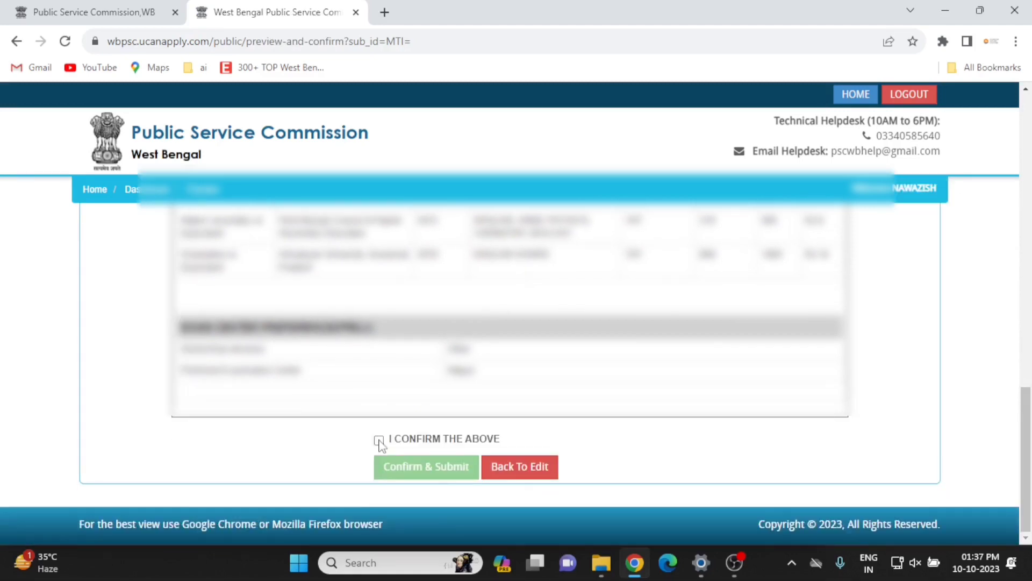
{"action": "left_click", "coordinate": [379, 440]}
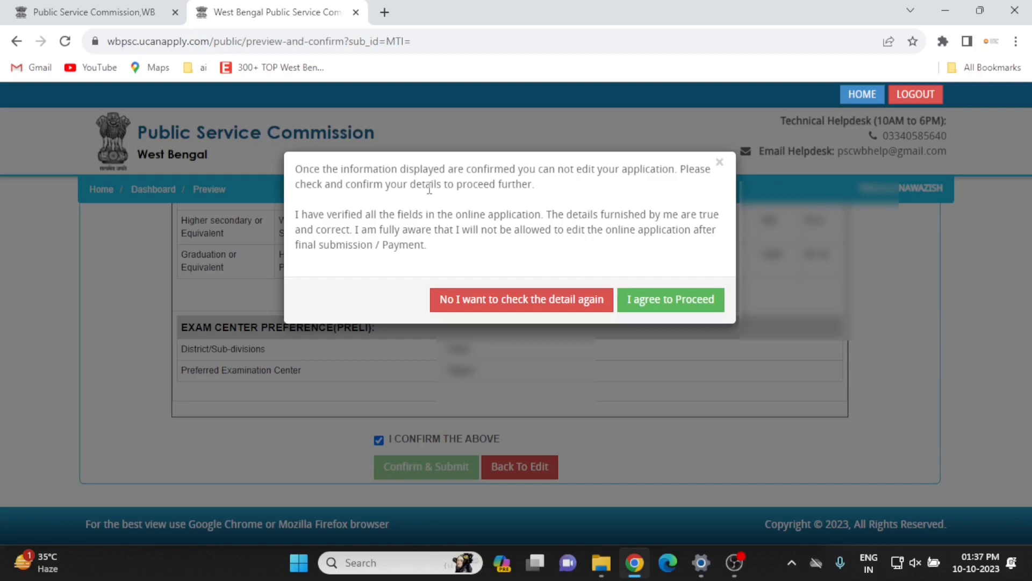
{"action": "left_click", "coordinate": [659, 312]}
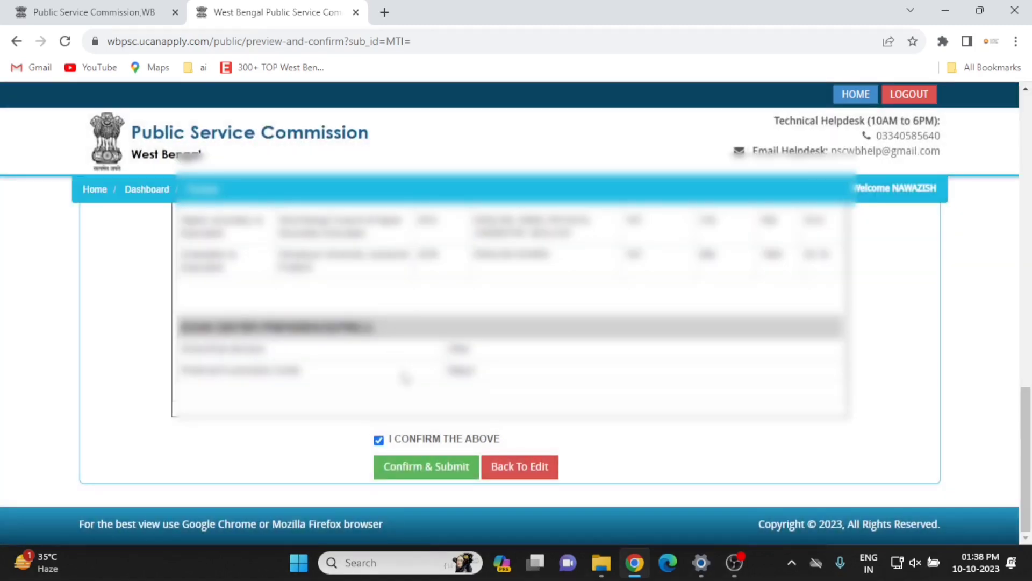
{"action": "left_click", "coordinate": [437, 472]}
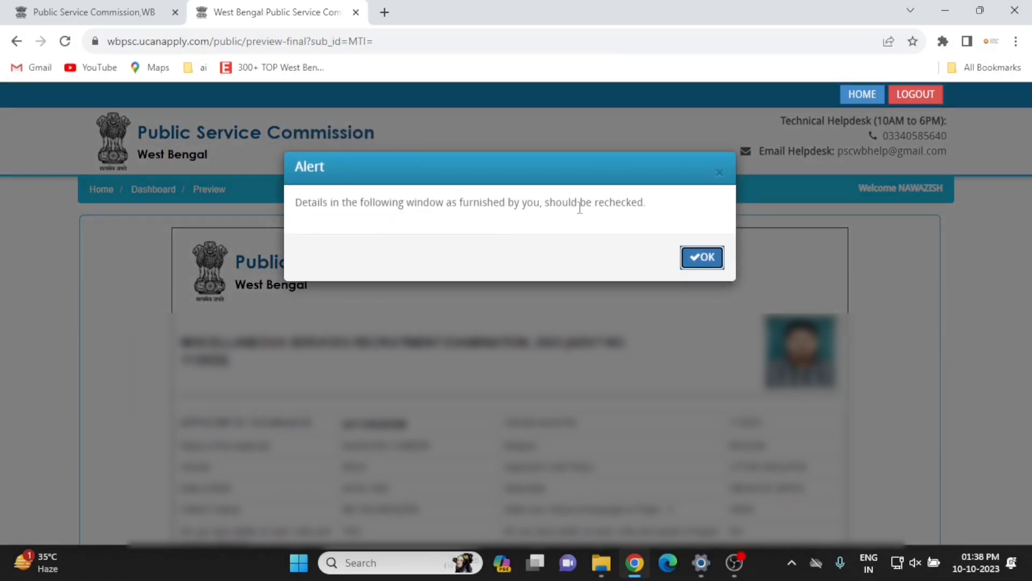
Dismiss the recheck alert and scroll through the final application preview.
{"action": "left_click", "coordinate": [701, 257]}
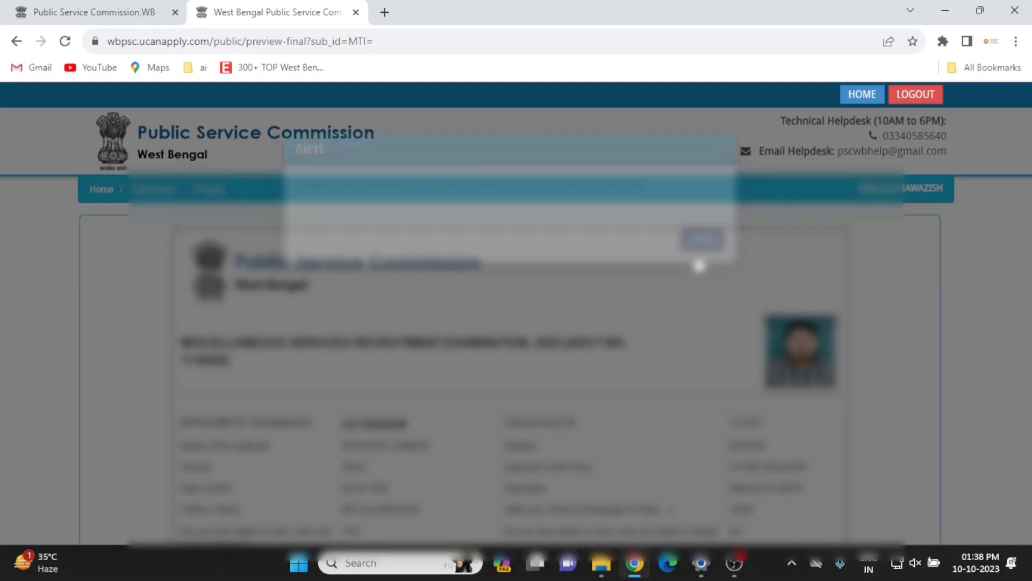
{"action": "scroll", "coordinate": [698, 262], "scroll_direction": "down", "scroll_amount": 3}
{"action": "scroll", "coordinate": [510, 371], "scroll_direction": "down", "scroll_amount": 10}
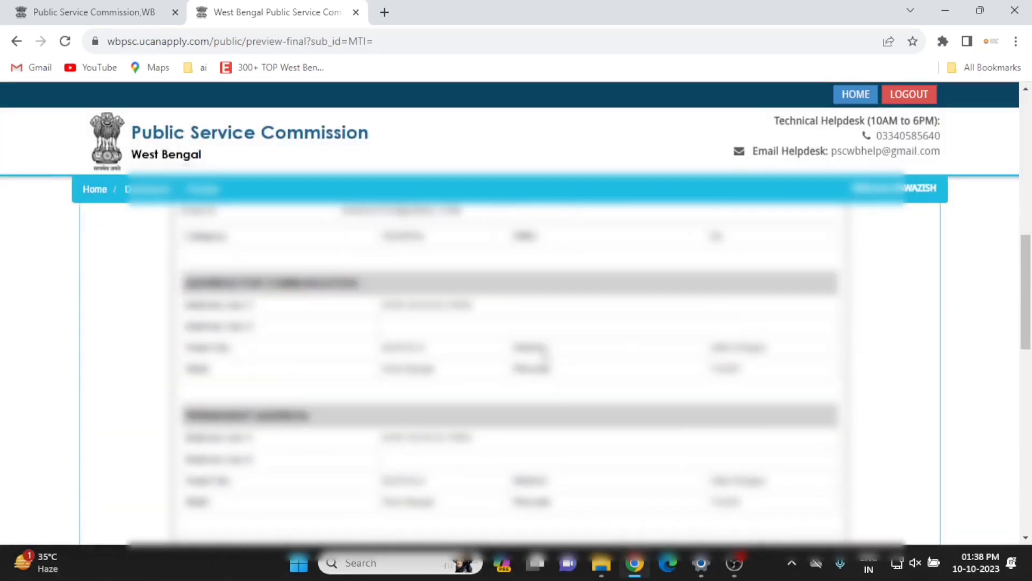
{"action": "scroll", "coordinate": [510, 371], "scroll_direction": "up", "scroll_amount": 3}
{"action": "scroll", "coordinate": [546, 355], "scroll_direction": "down", "scroll_amount": 1}
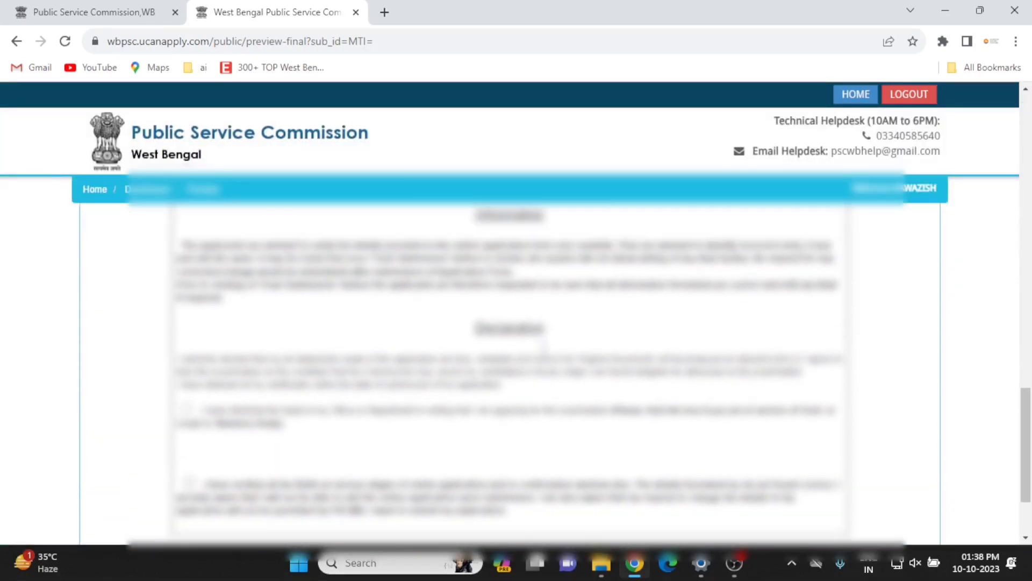
{"action": "scroll", "coordinate": [546, 354], "scroll_direction": "up", "scroll_amount": 2}
{"action": "scroll", "coordinate": [543, 350], "scroll_direction": "down", "scroll_amount": 2}
{"action": "scroll", "coordinate": [543, 349], "scroll_direction": "down", "scroll_amount": 1}
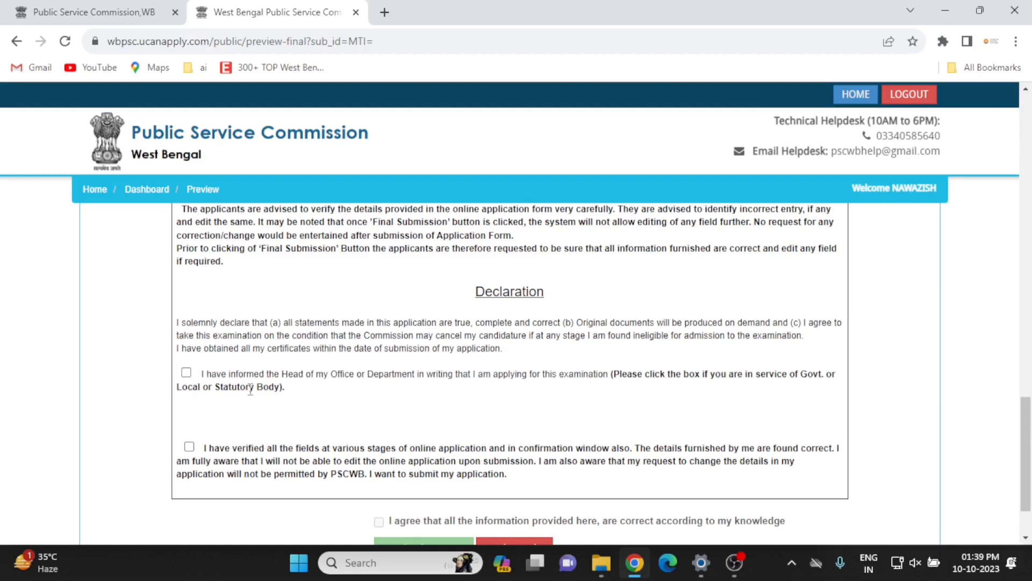
{"action": "scroll", "coordinate": [251, 388], "scroll_direction": "down", "scroll_amount": 1}
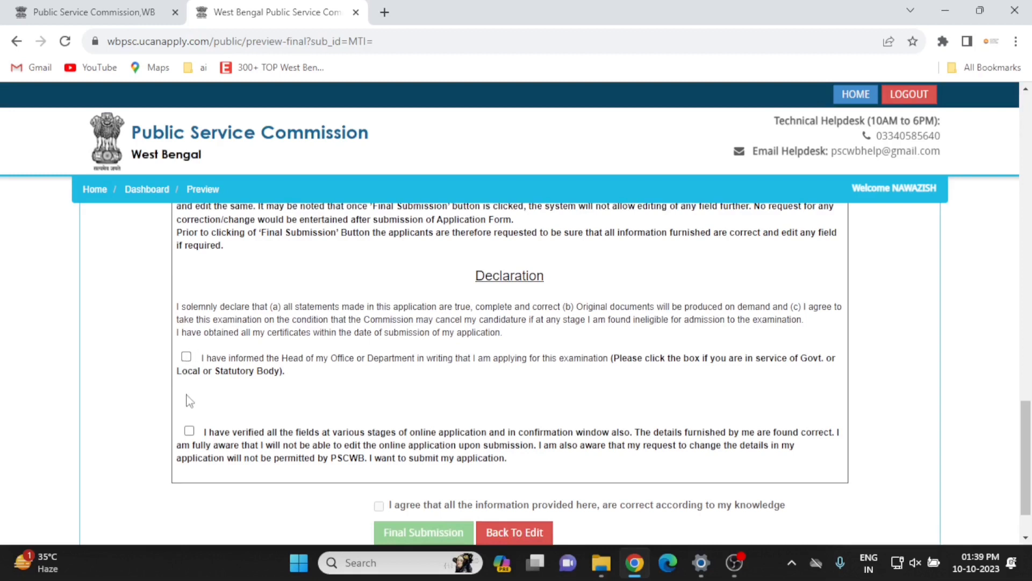
Declare all fields verified, agree the information is correct, and make the final submission.
{"action": "left_click", "coordinate": [189, 431]}
{"action": "scroll", "coordinate": [190, 433], "scroll_direction": "down", "scroll_amount": 1}
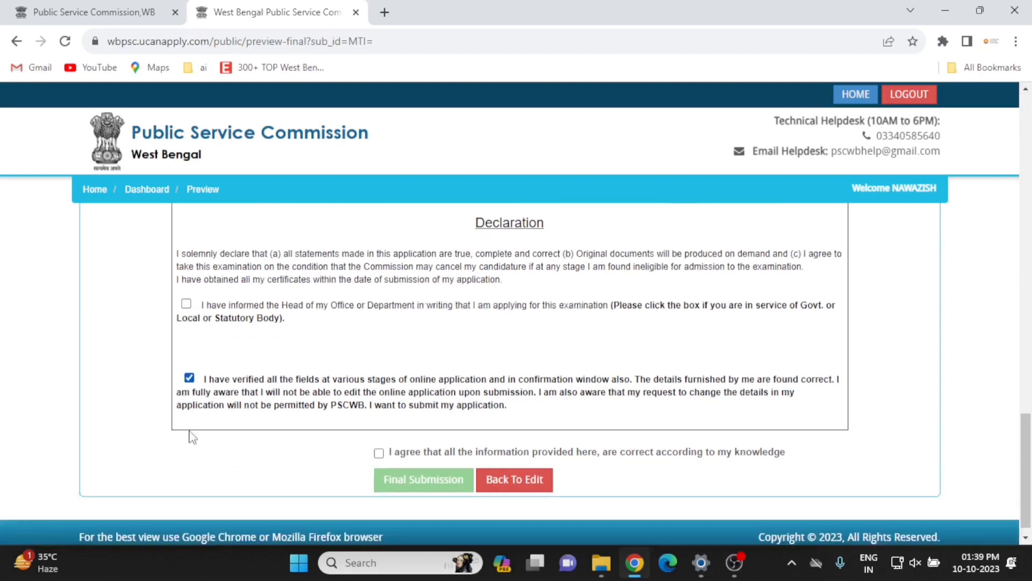
{"action": "left_click", "coordinate": [379, 441]}
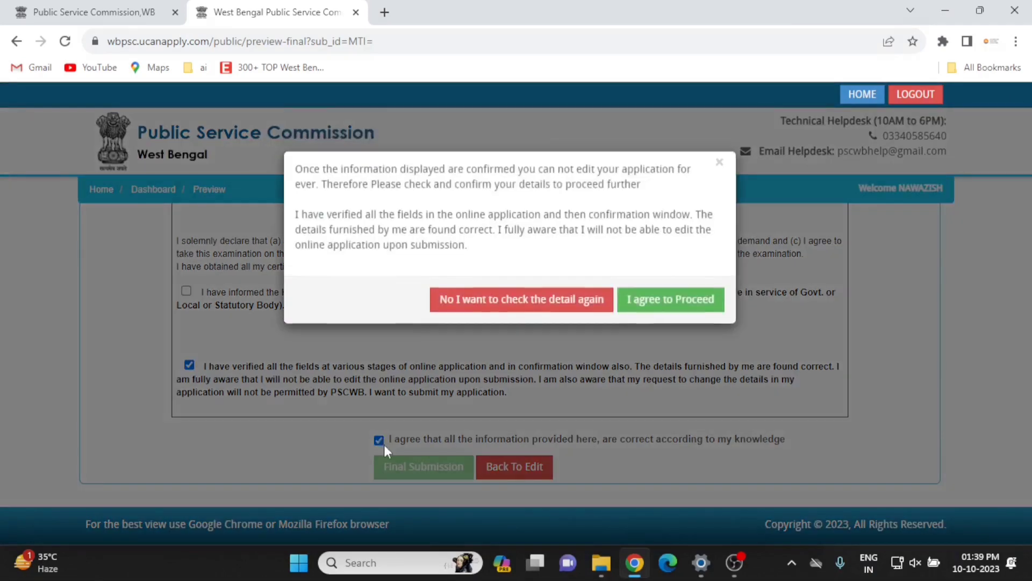
{"action": "left_click", "coordinate": [658, 300]}
{"action": "left_click", "coordinate": [458, 465]}
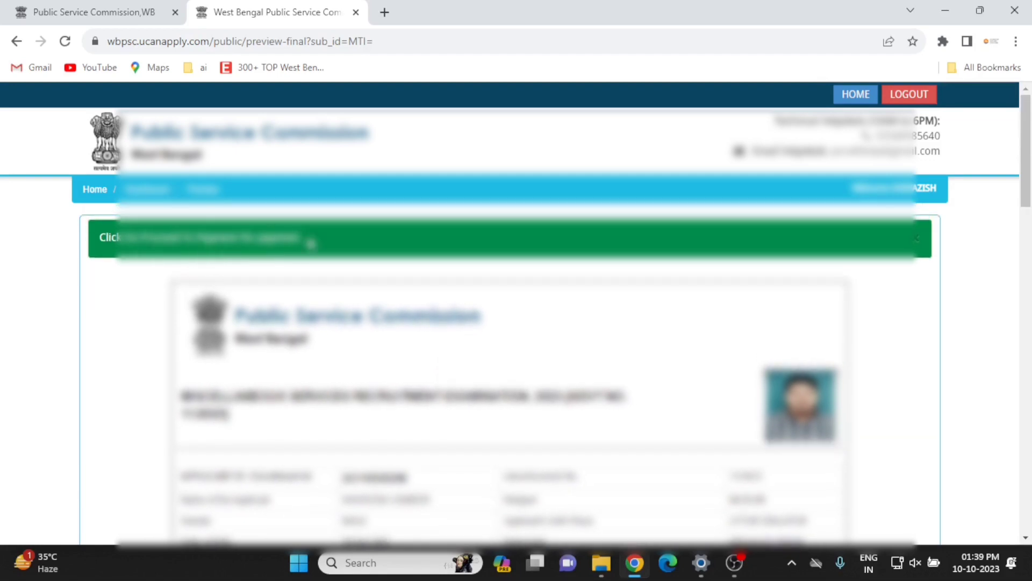
{"action": "scroll", "coordinate": [331, 339], "scroll_direction": "down", "scroll_amount": 20}
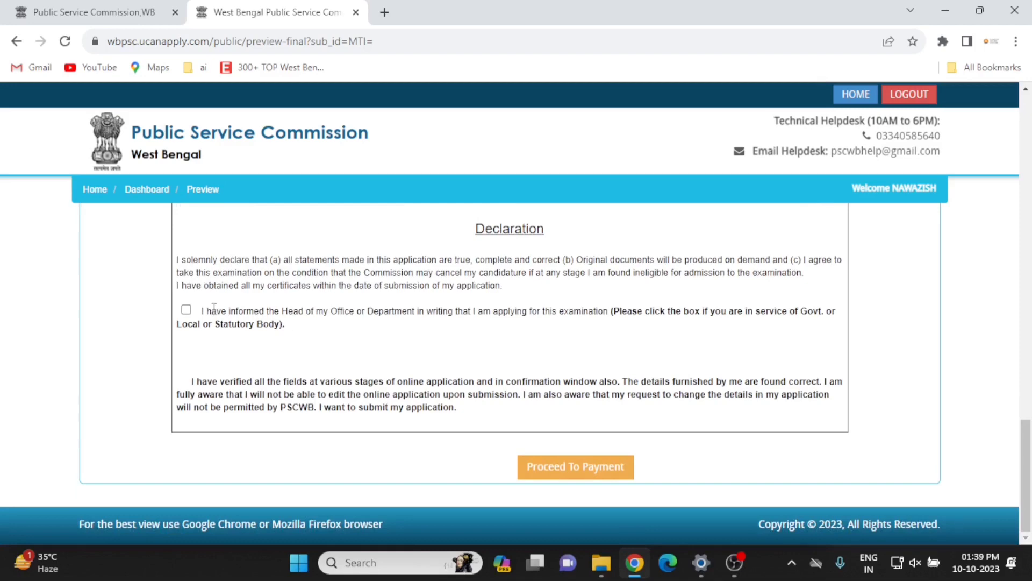
{"action": "scroll", "coordinate": [190, 329], "scroll_direction": "up", "scroll_amount": 1}
{"action": "scroll", "coordinate": [190, 330], "scroll_direction": "up", "scroll_amount": 1}
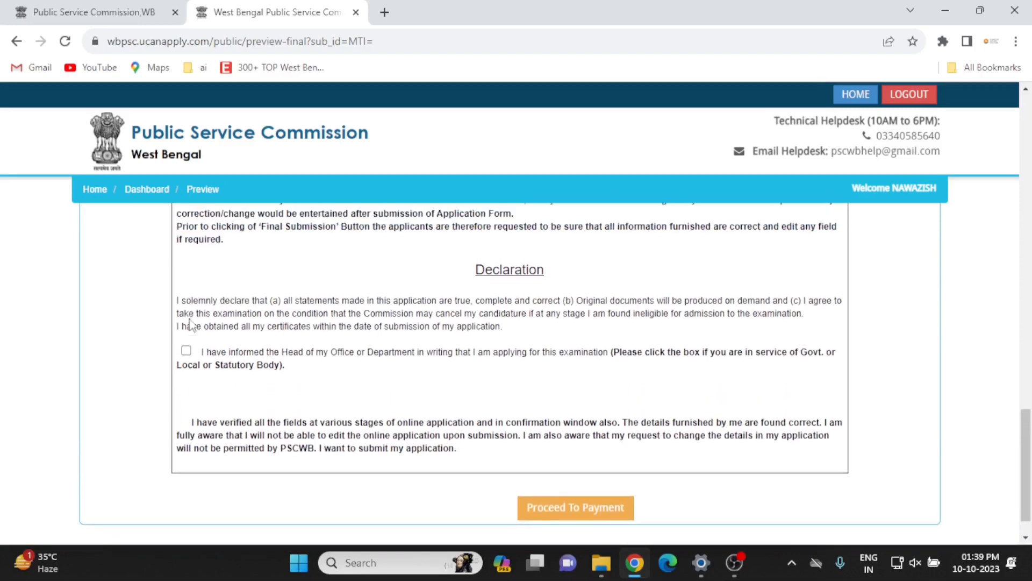
{"action": "scroll", "coordinate": [191, 326], "scroll_direction": "down", "scroll_amount": 1}
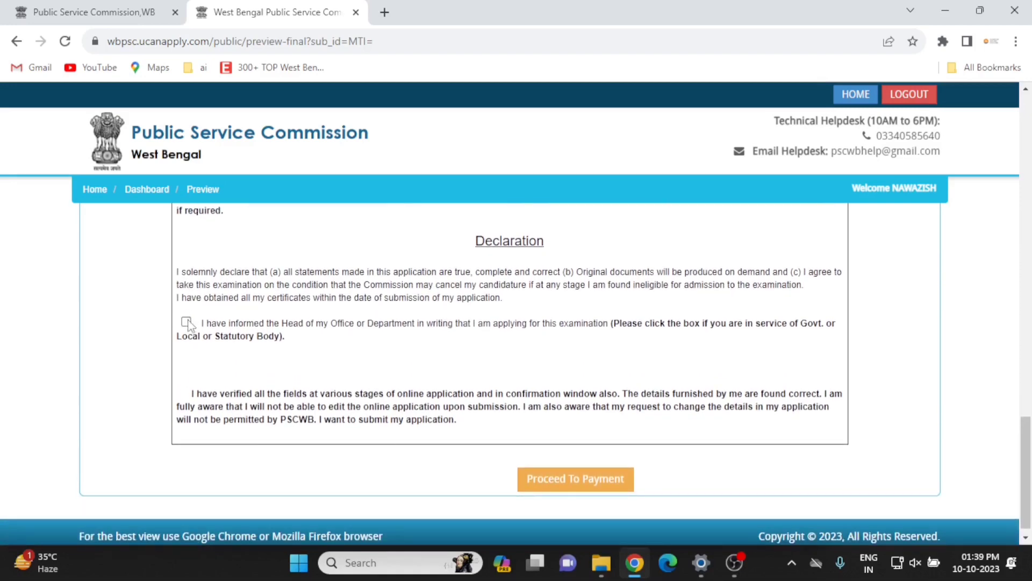
{"action": "scroll", "coordinate": [189, 326], "scroll_direction": "up", "scroll_amount": 6}
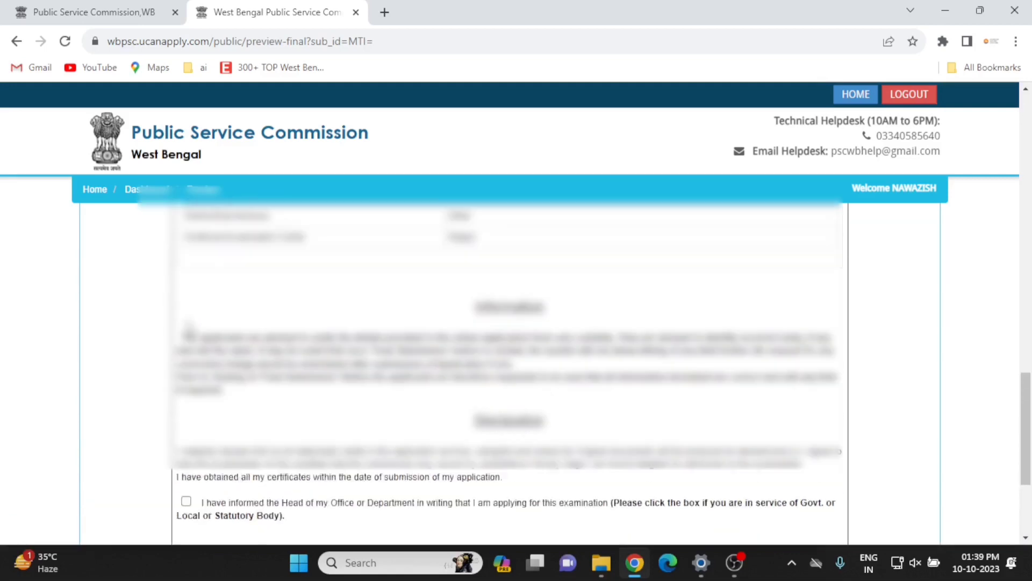
{"action": "scroll", "coordinate": [190, 327], "scroll_direction": "down", "scroll_amount": 6}
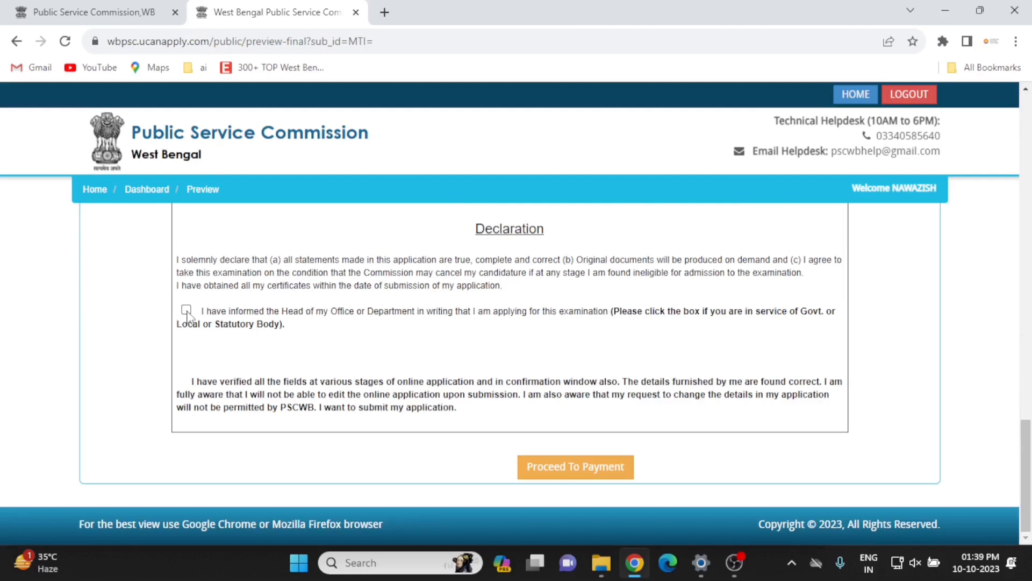
Go to payment and select Razorpay as gateway with Payment Method as the payment type.
{"action": "left_click", "coordinate": [567, 474]}
{"action": "scroll", "coordinate": [410, 306], "scroll_direction": "down", "scroll_amount": 2}
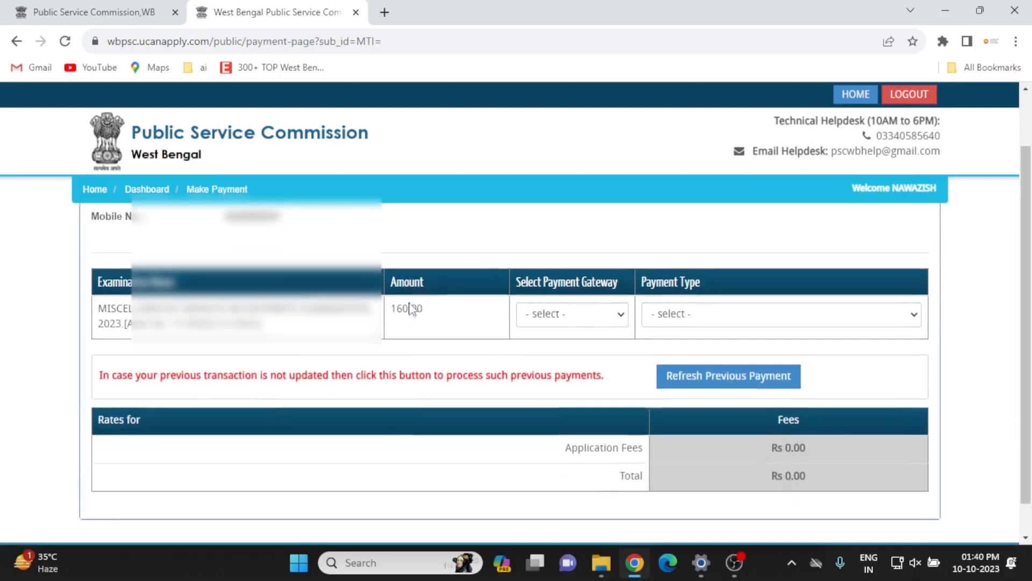
{"action": "scroll", "coordinate": [410, 309], "scroll_direction": "up", "scroll_amount": 1}
{"action": "left_click", "coordinate": [554, 378]}
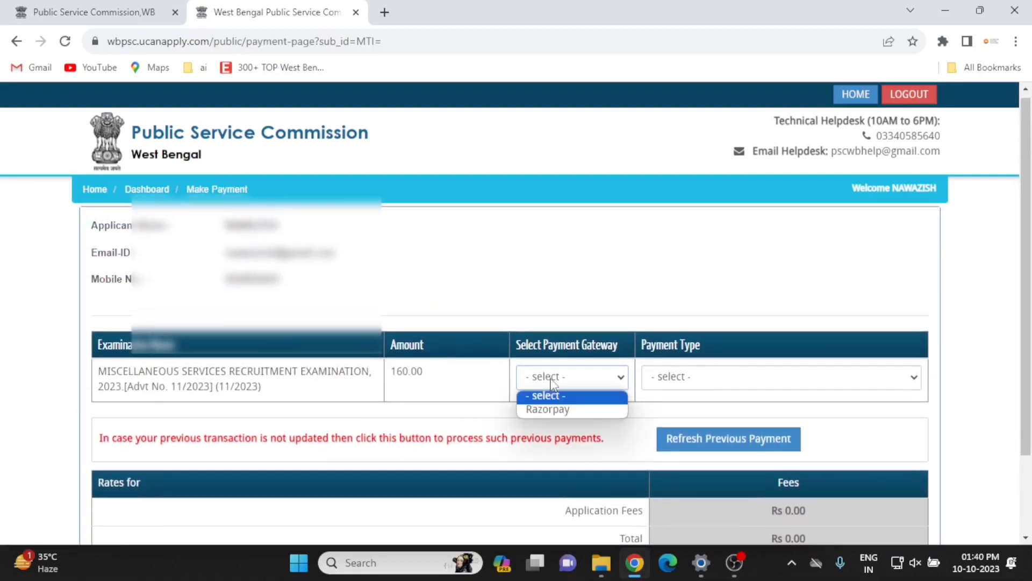
{"action": "left_click", "coordinate": [552, 409]}
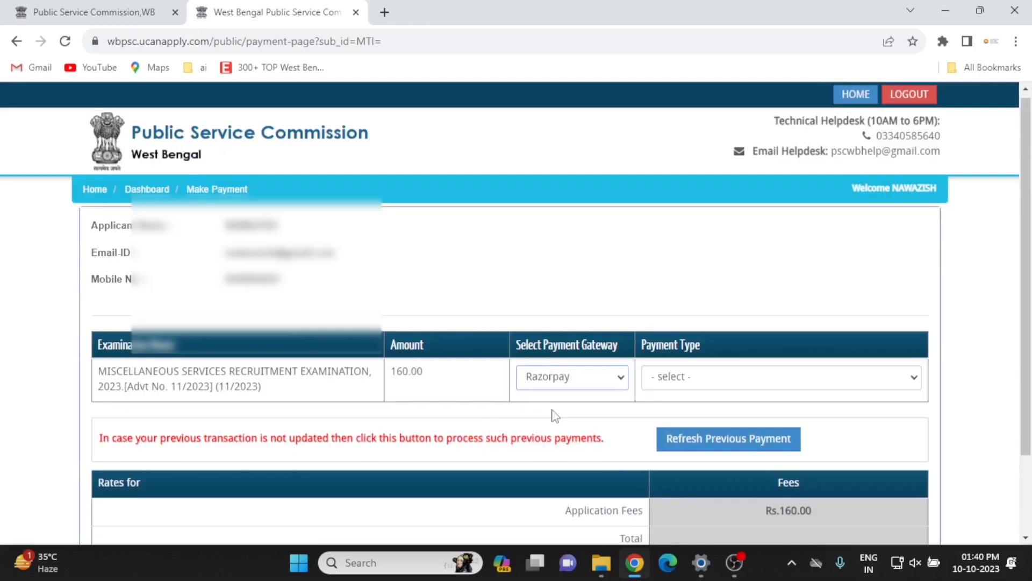
{"action": "left_click", "coordinate": [649, 379]}
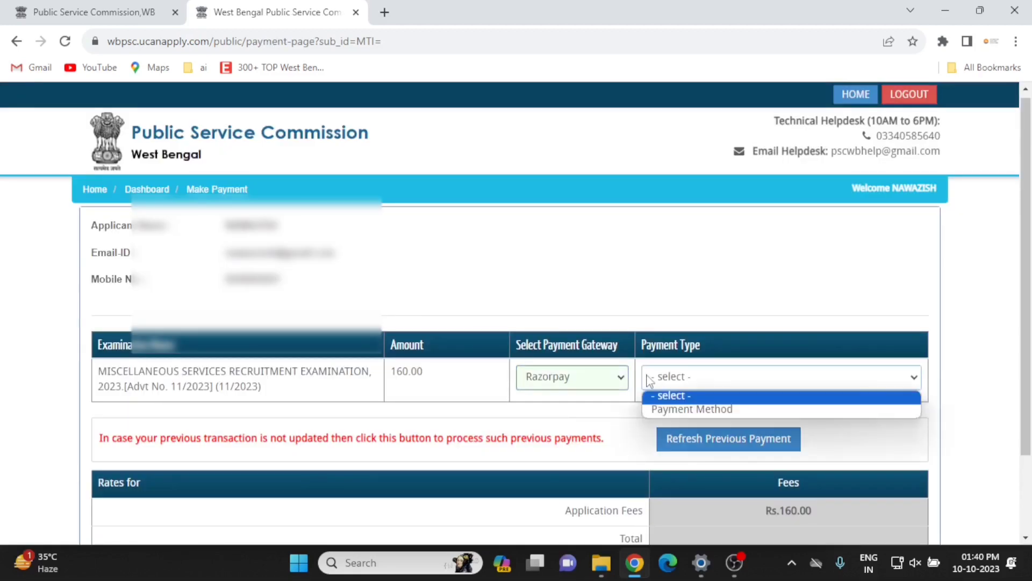
{"action": "left_click", "coordinate": [676, 411]}
Choose Debit Card and proceed to pay the Rs.165.78 total.
{"action": "scroll", "coordinate": [651, 508], "scroll_direction": "down", "scroll_amount": 2}
{"action": "scroll", "coordinate": [652, 510], "scroll_direction": "down", "scroll_amount": 1}
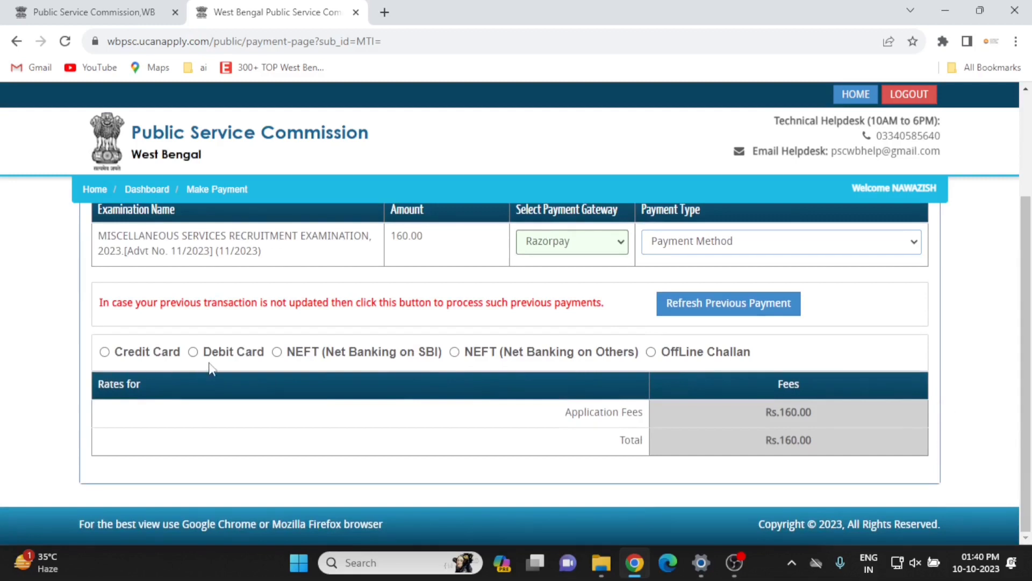
{"action": "left_click", "coordinate": [193, 352]}
{"action": "scroll", "coordinate": [542, 455], "scroll_direction": "down", "scroll_amount": 2}
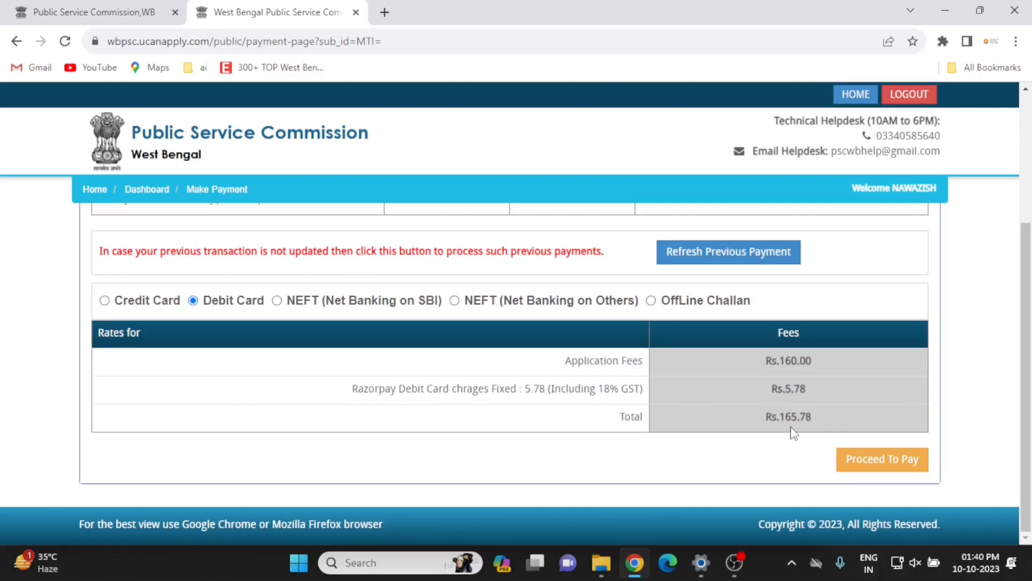
{"action": "left_click", "coordinate": [871, 460]}
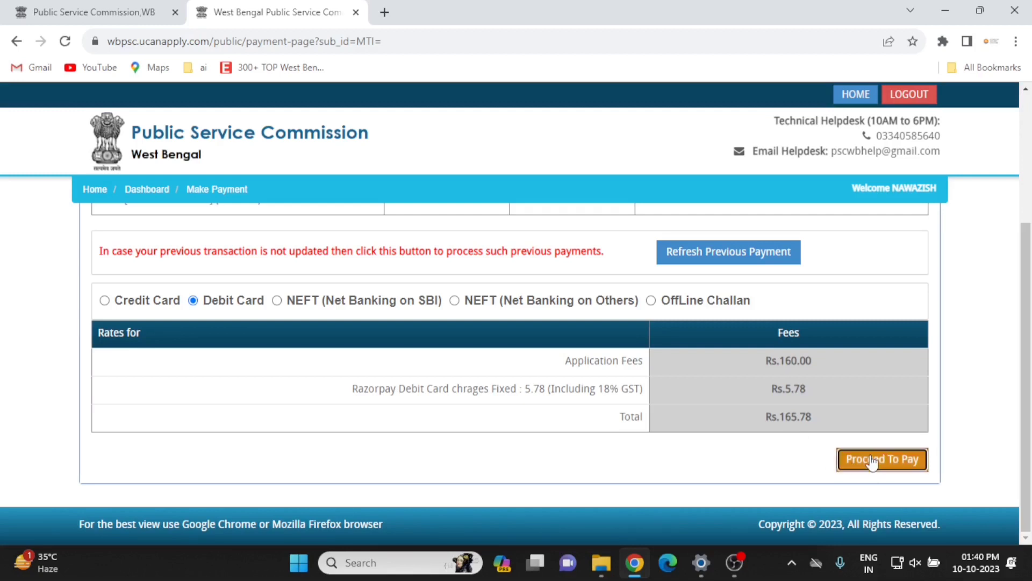
{"action": "scroll", "coordinate": [519, 317], "scroll_direction": "down", "scroll_amount": 2}
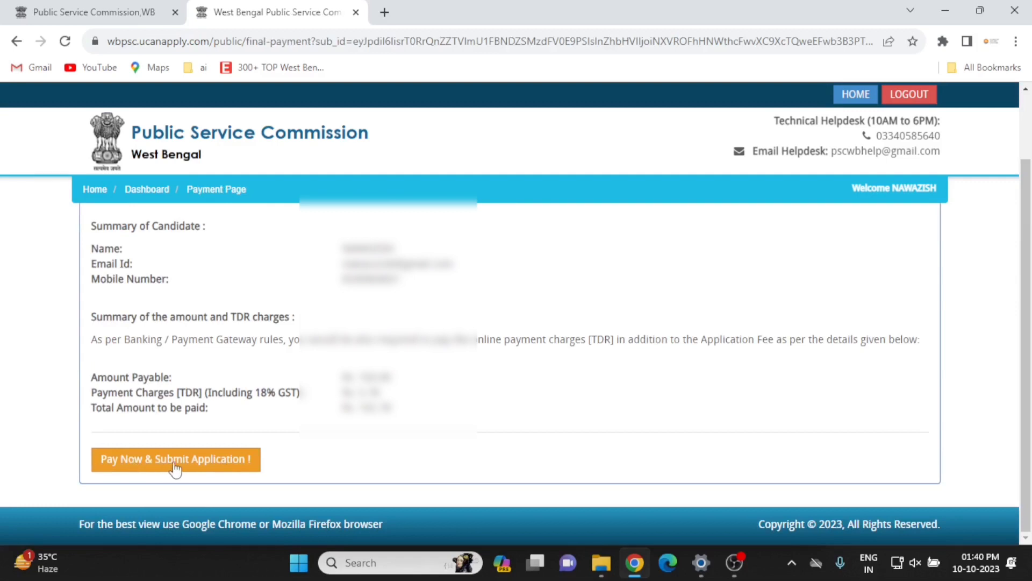
Start the ₹165.78 Razorpay payment, enter the contact phone number and new debit card details.
{"action": "left_click", "coordinate": [201, 462]}
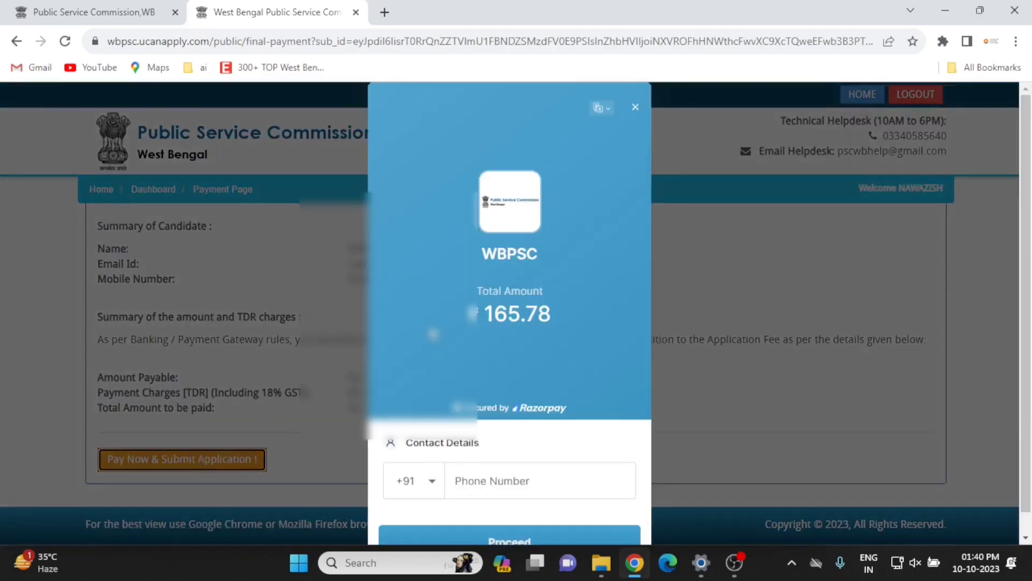
{"action": "left_click", "coordinate": [516, 458]}
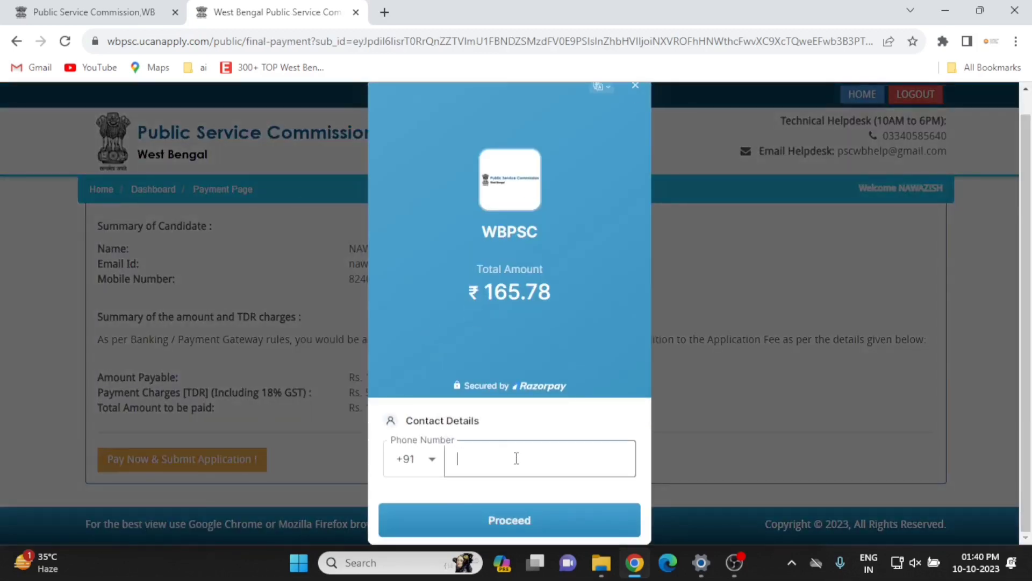
{"action": "left_click", "coordinate": [509, 521]}
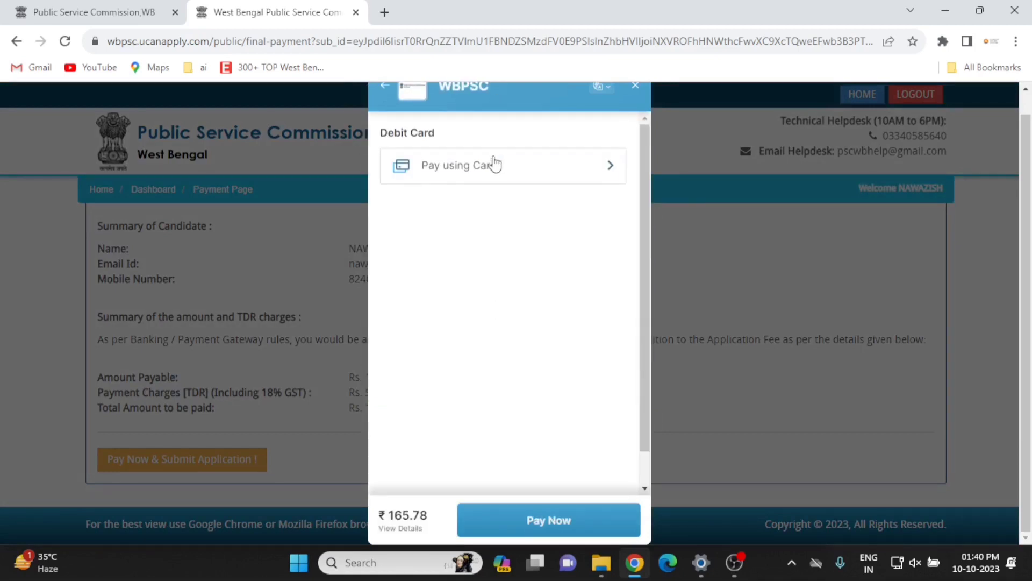
{"action": "left_click", "coordinate": [495, 166]}
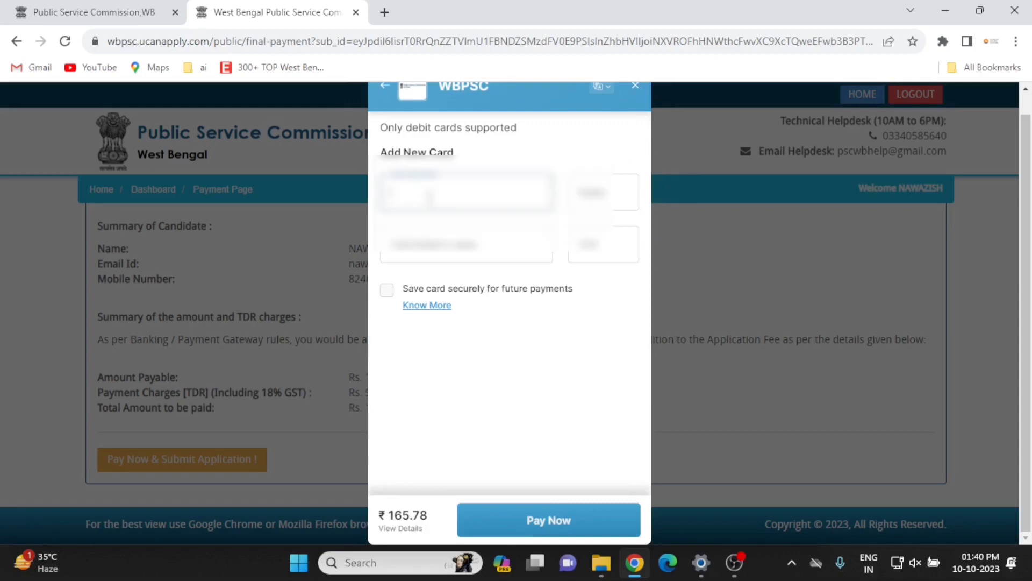
{"action": "left_click", "coordinate": [521, 520]}
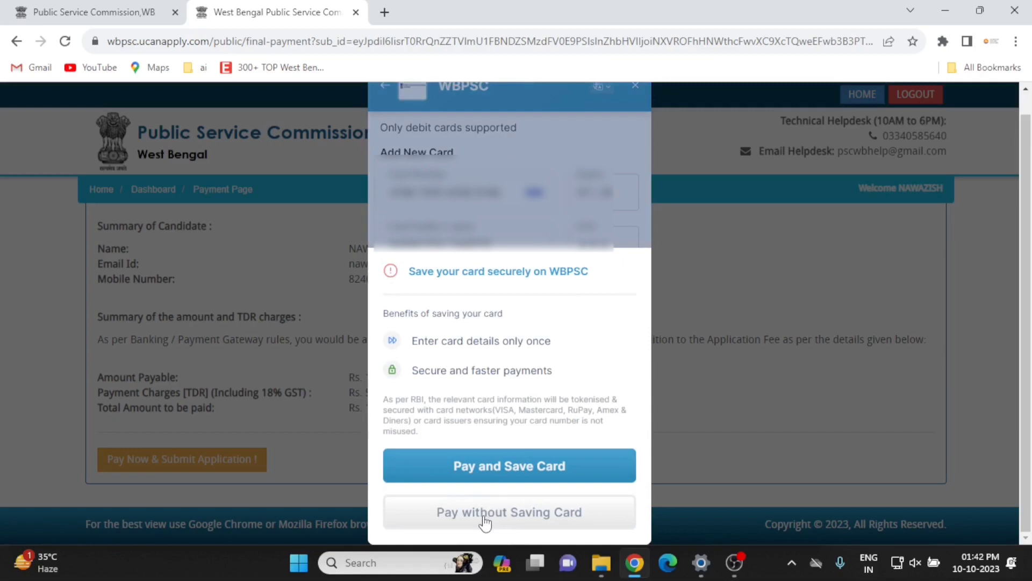
Pay without saving the card and submit the bank's one-time password to authorise payment.
{"action": "left_click", "coordinate": [524, 515]}
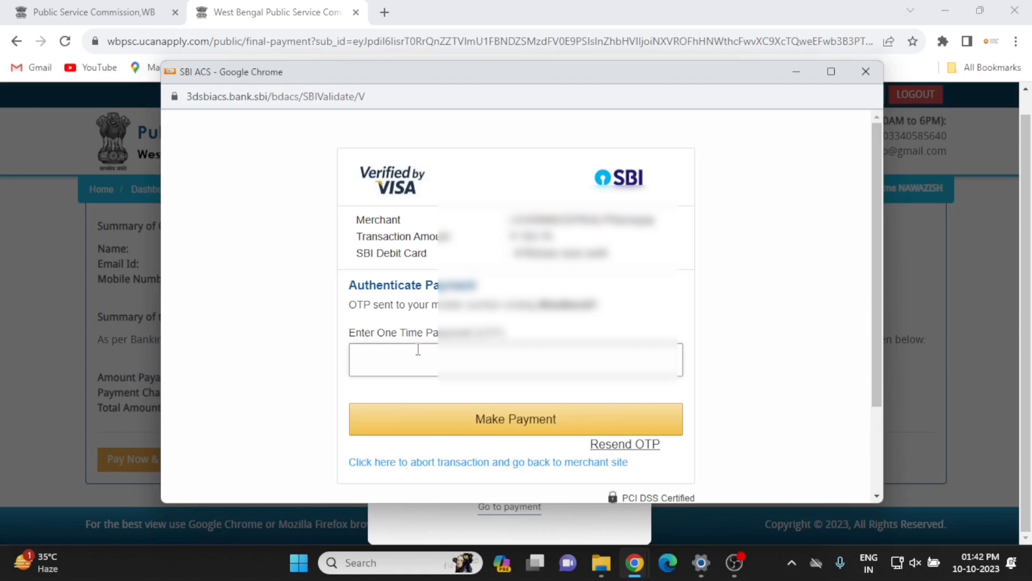
{"action": "left_click", "coordinate": [418, 350]}
{"action": "type", "text": "68"}
{"action": "key", "text": "Return"}
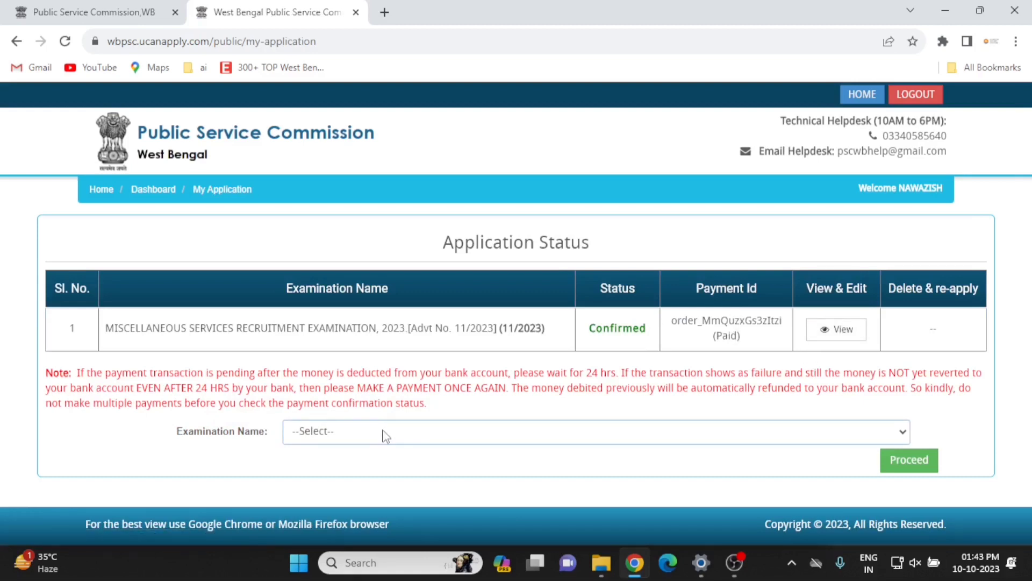
{"action": "left_click", "coordinate": [404, 435]}
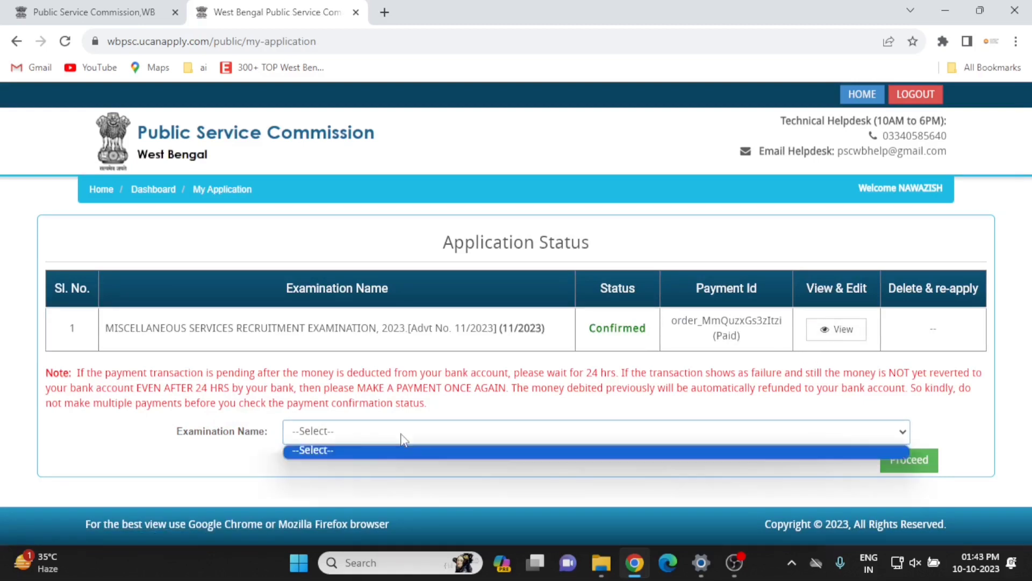
{"action": "left_click", "coordinate": [402, 437]}
{"action": "left_click", "coordinate": [403, 437]}
{"action": "left_click", "coordinate": [402, 436]}
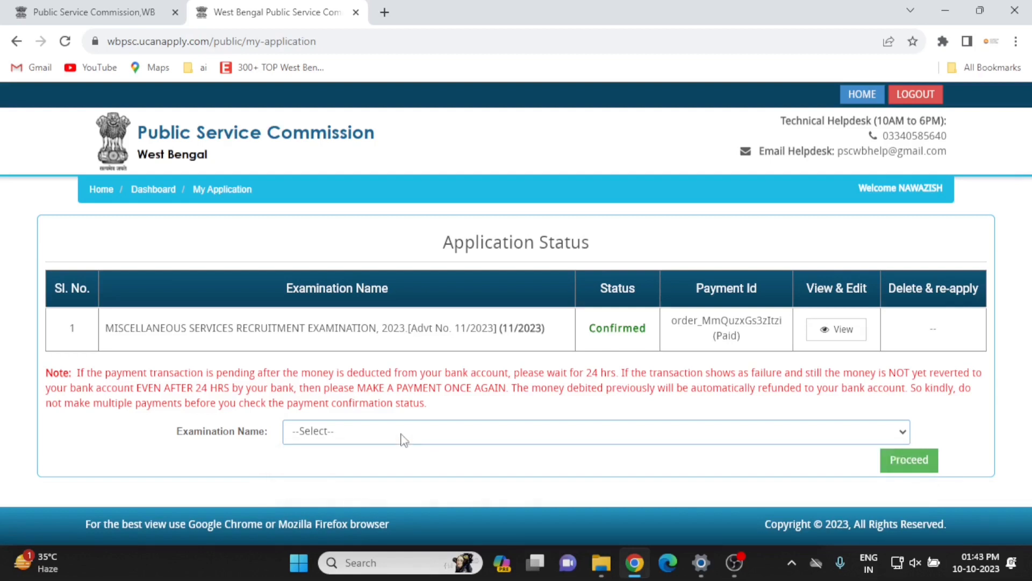
{"action": "left_click", "coordinate": [404, 438]}
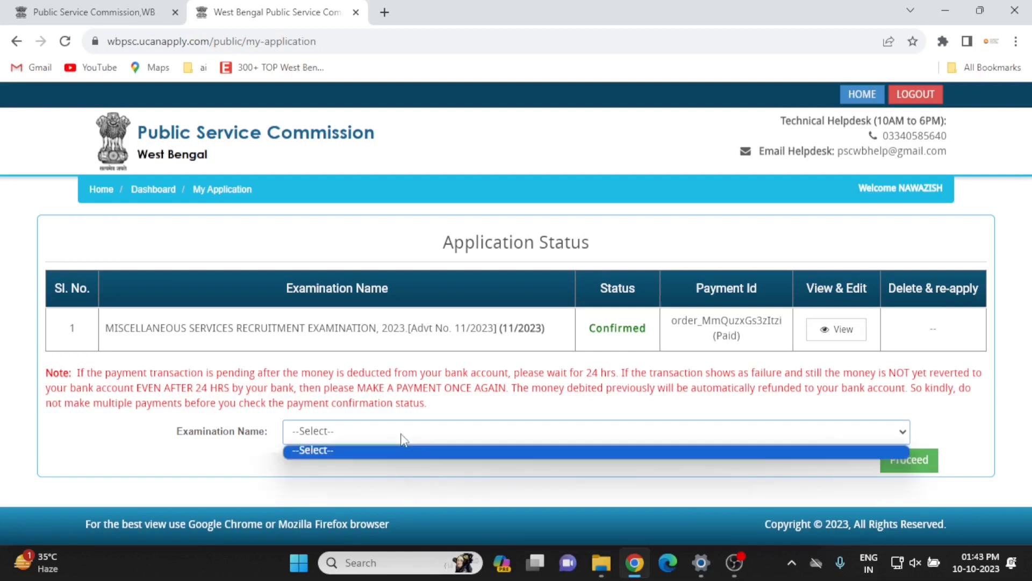
{"action": "left_click", "coordinate": [403, 439]}
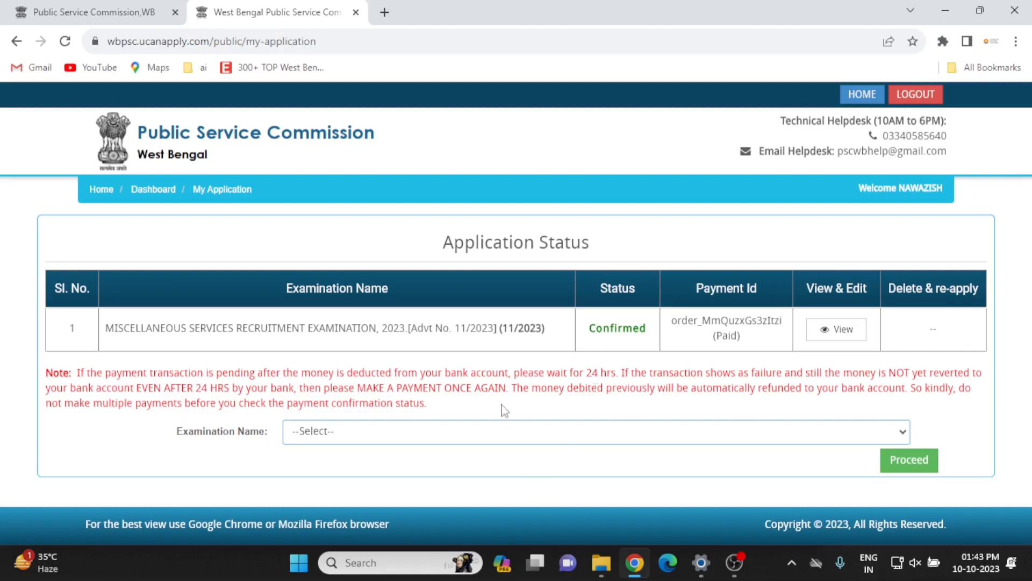
{"action": "left_click", "coordinate": [499, 435]}
{"action": "left_click", "coordinate": [499, 432]}
{"action": "left_click", "coordinate": [512, 458]}
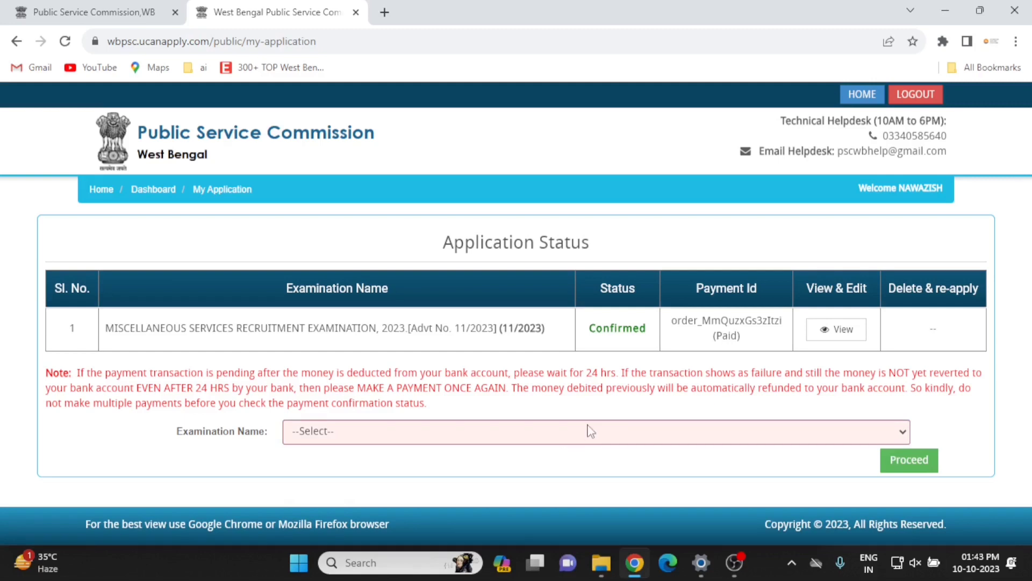